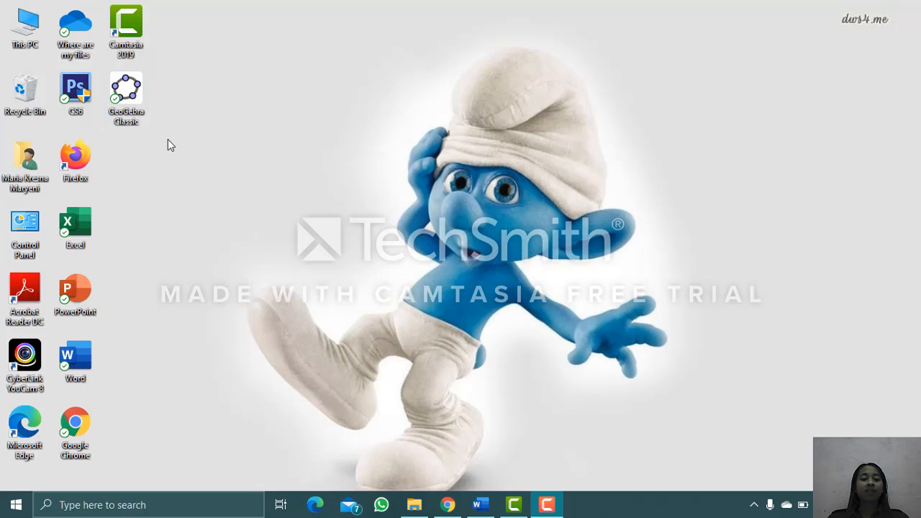
- Launch GeoGebra Classic from the desktop and maximize its window
left_click(126, 96)
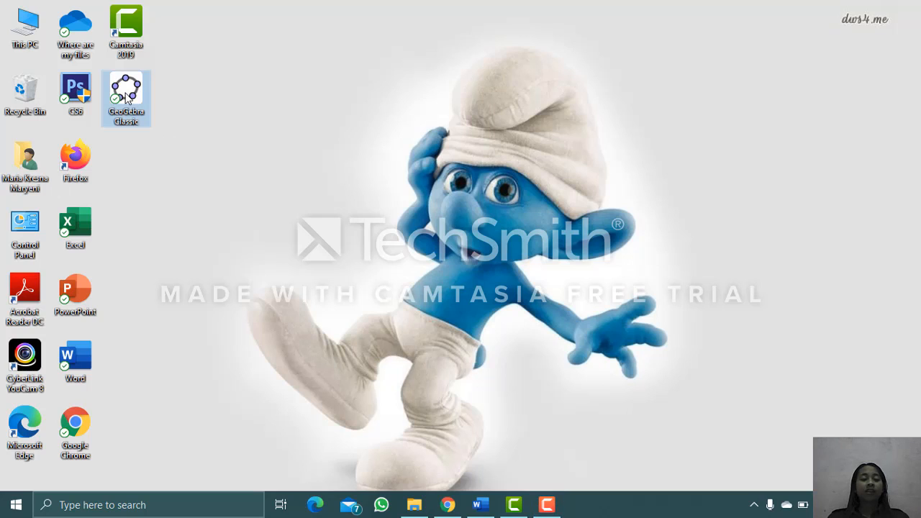
double_click(126, 97)
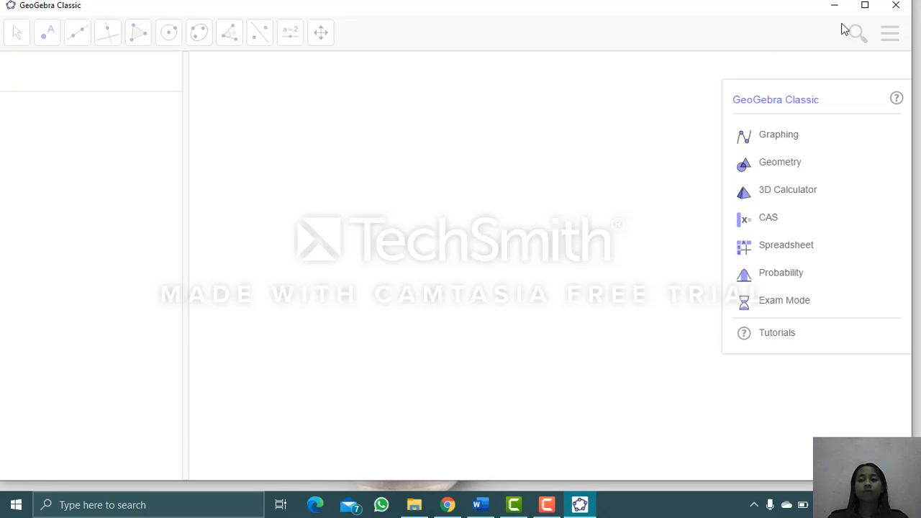
left_click(866, 7)
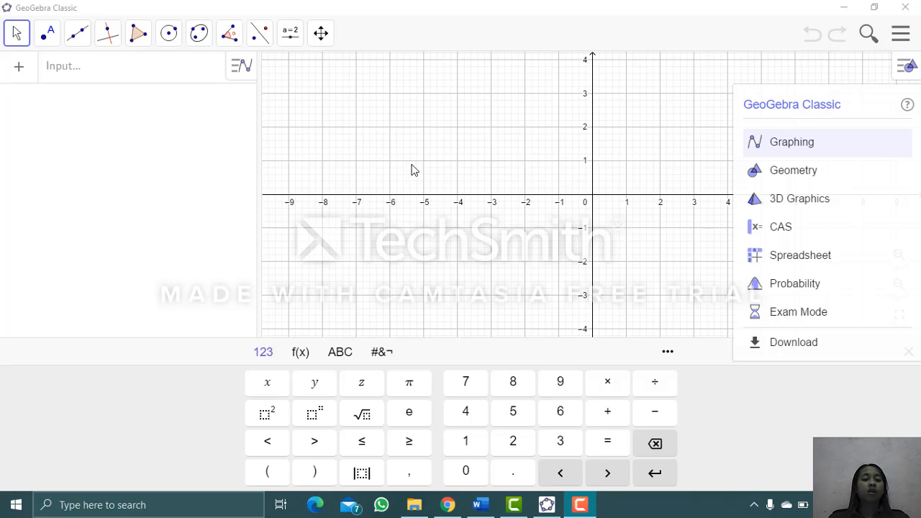
- Define the function f(x) = 3/√(2x) in the algebra input
left_click(133, 76)
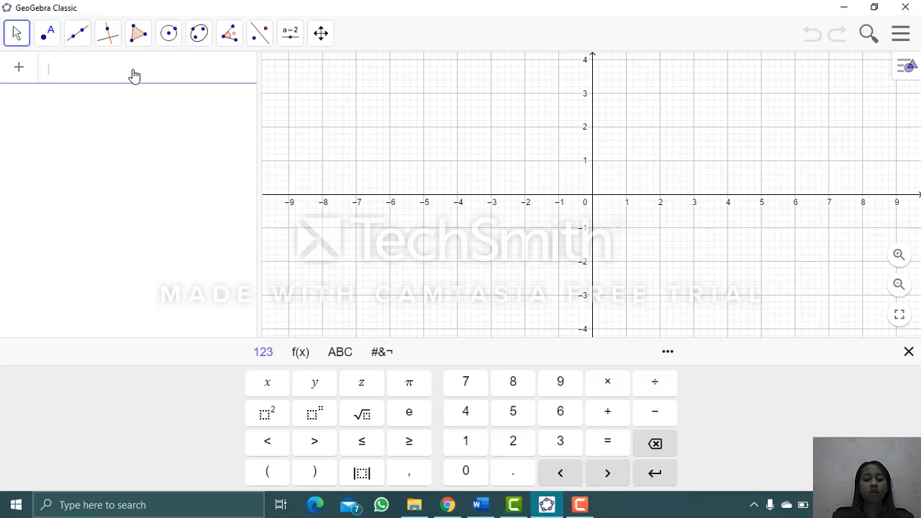
type("f(x) ")
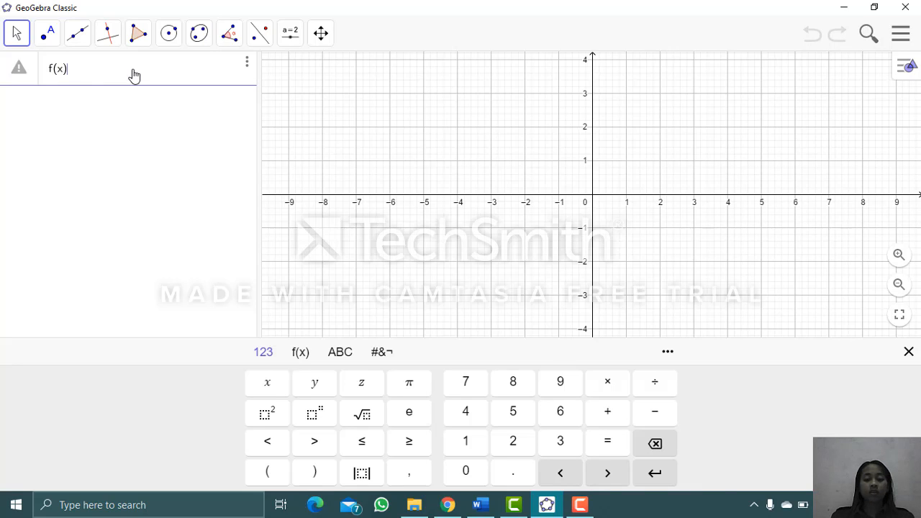
type("= 3/")
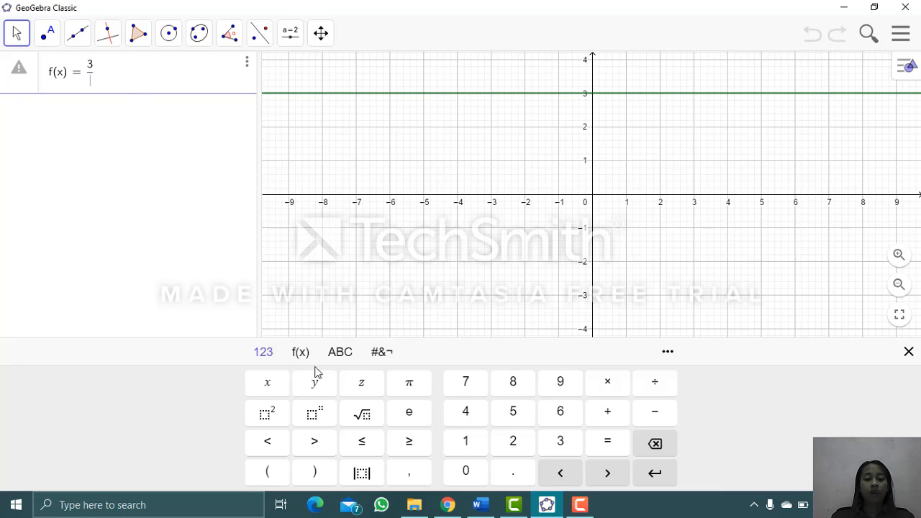
left_click(362, 413)
type("2x")
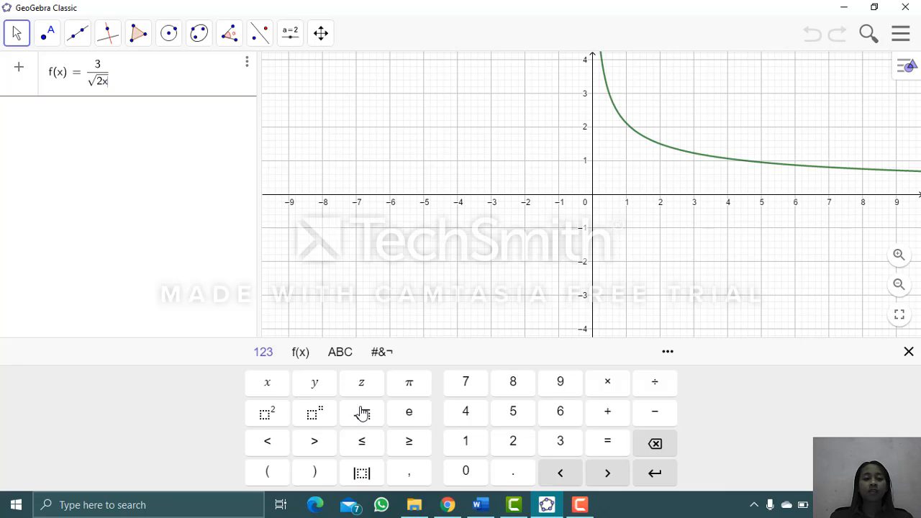
key("Return")
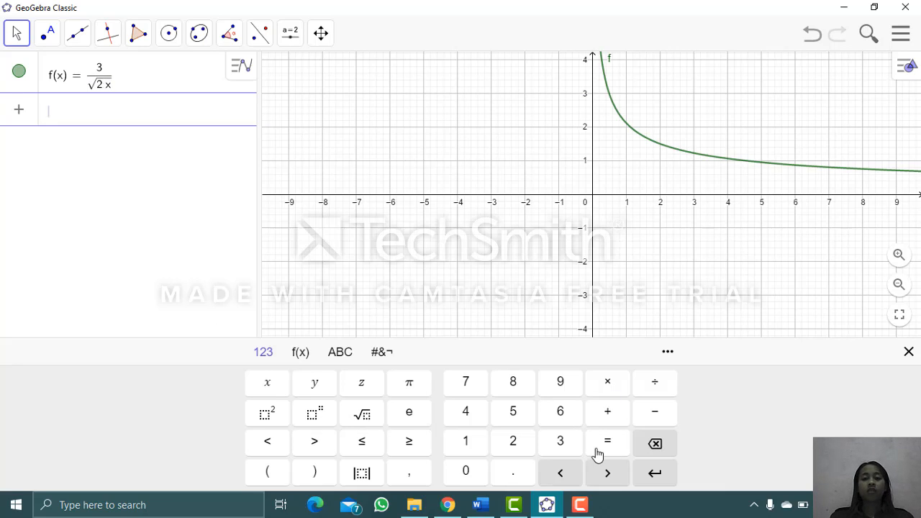
- Insert the Integral command that takes a function, a start x-value and an end x-value on a new algebra row
left_click_drag(663, 178, 547, 350)
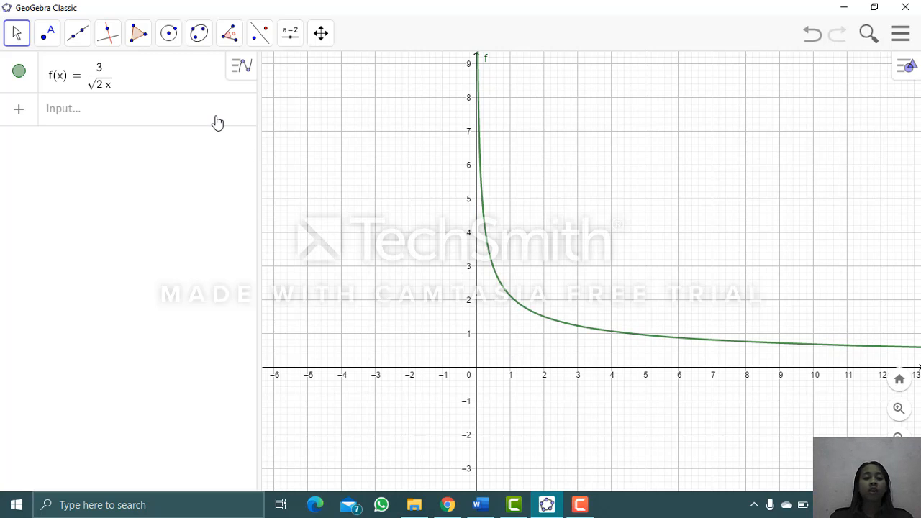
left_click(136, 115)
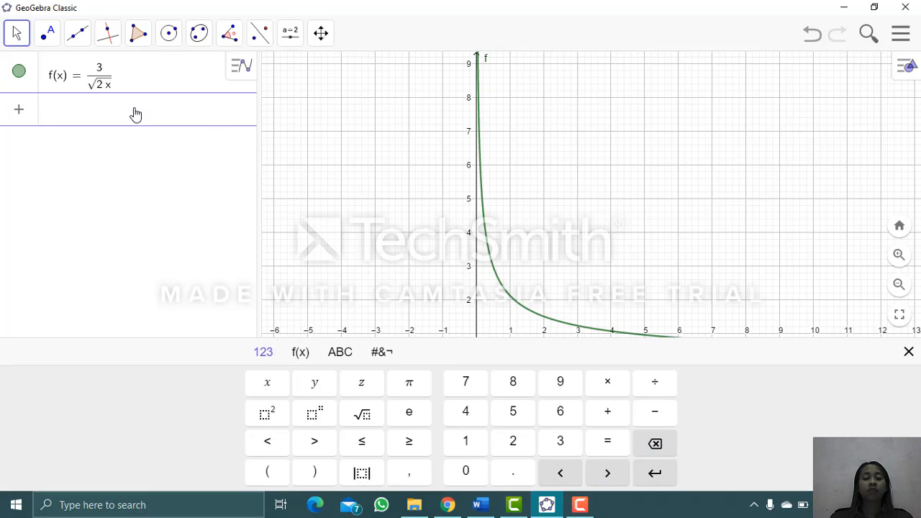
left_click(463, 180)
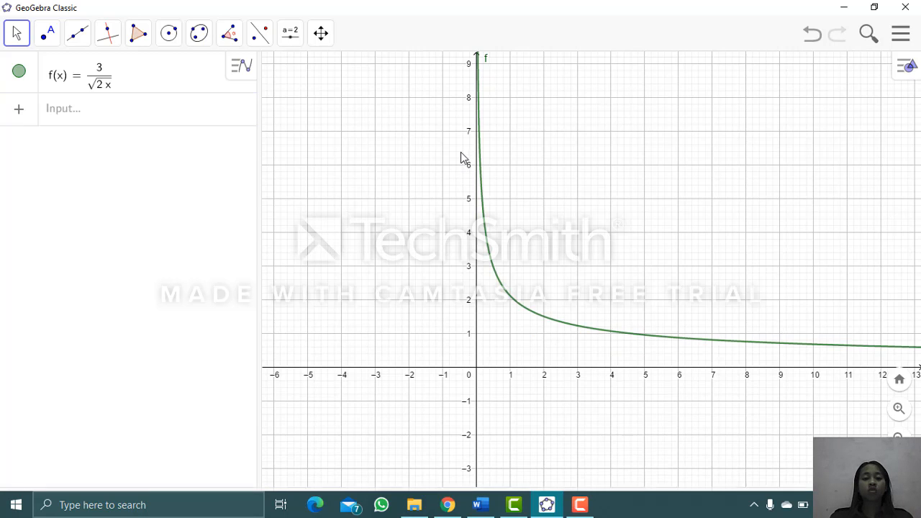
left_click_drag(442, 147, 423, 78)
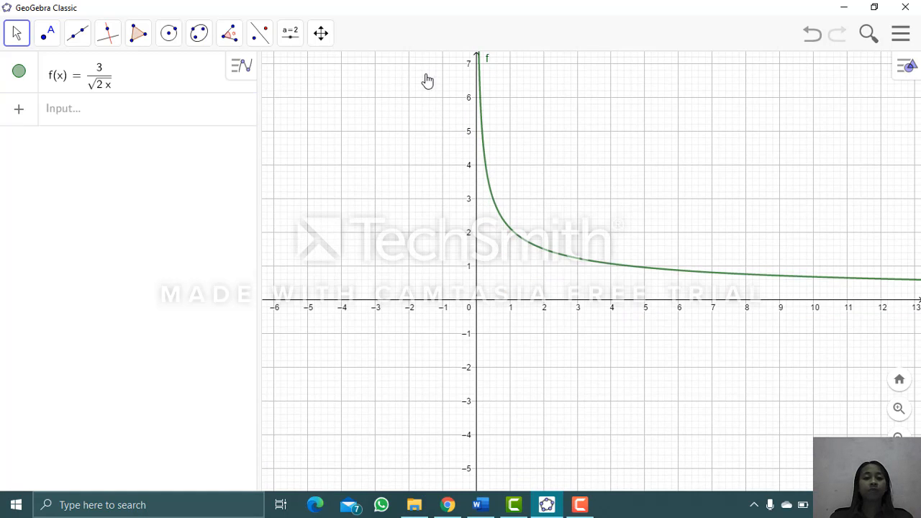
left_click(86, 112)
type("i")
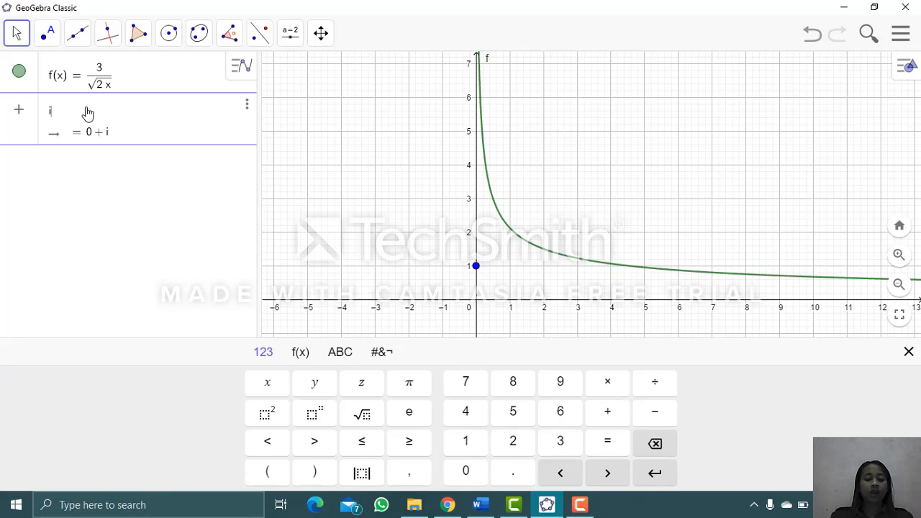
type("nteg")
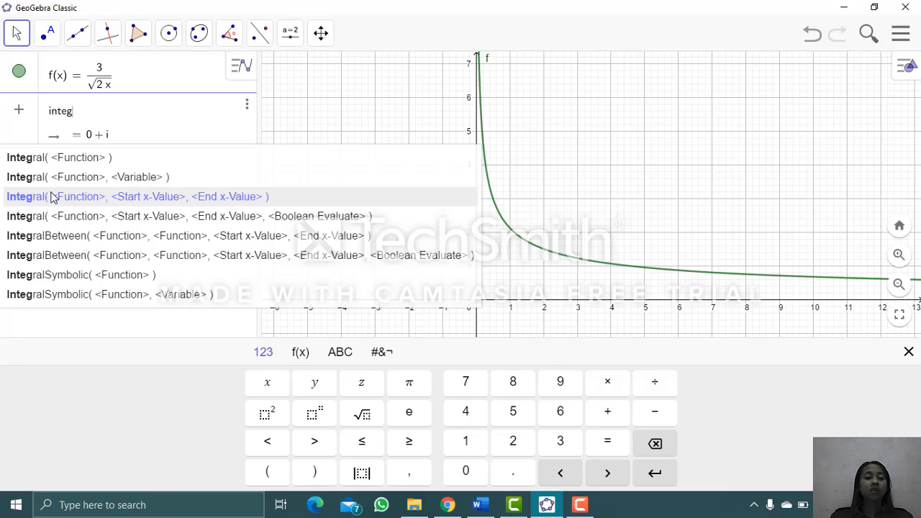
left_click(180, 199)
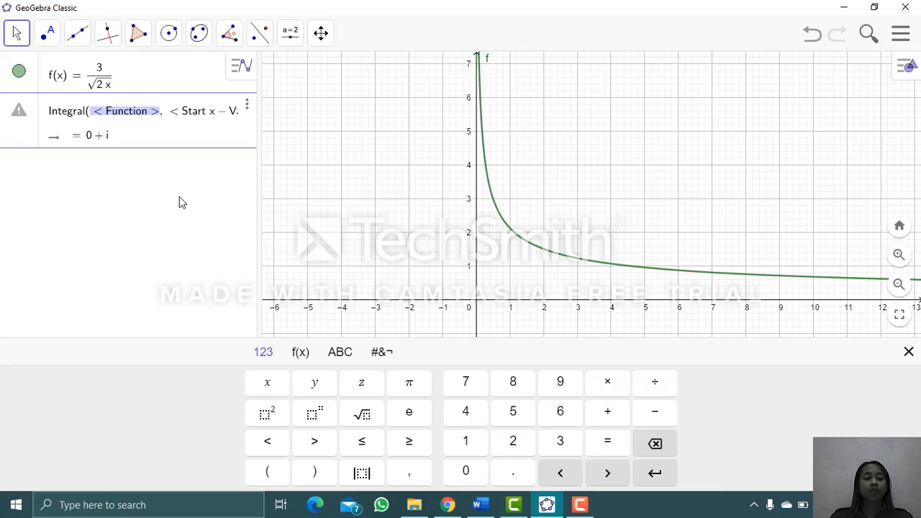
- Complete the integral with function f, start x-value 1 and end x-value 4, and select the shaded area
left_click(116, 115)
key("Tab")
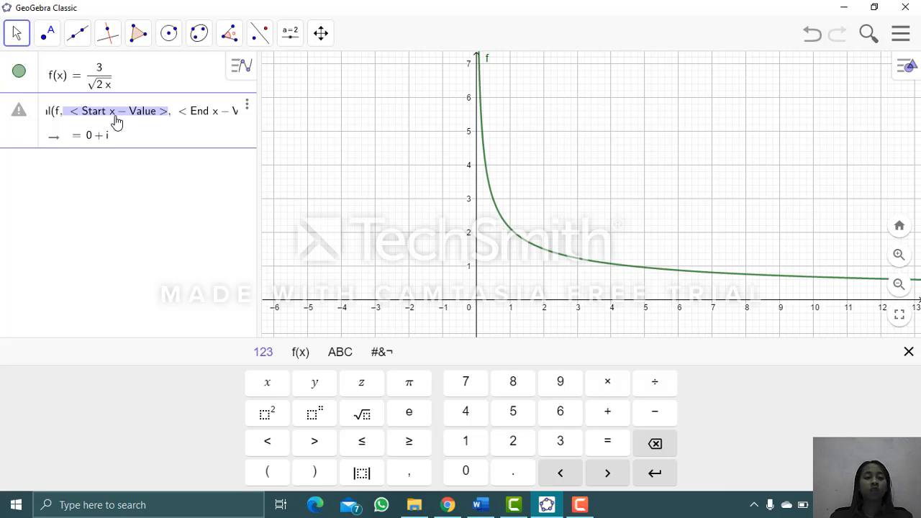
type("1")
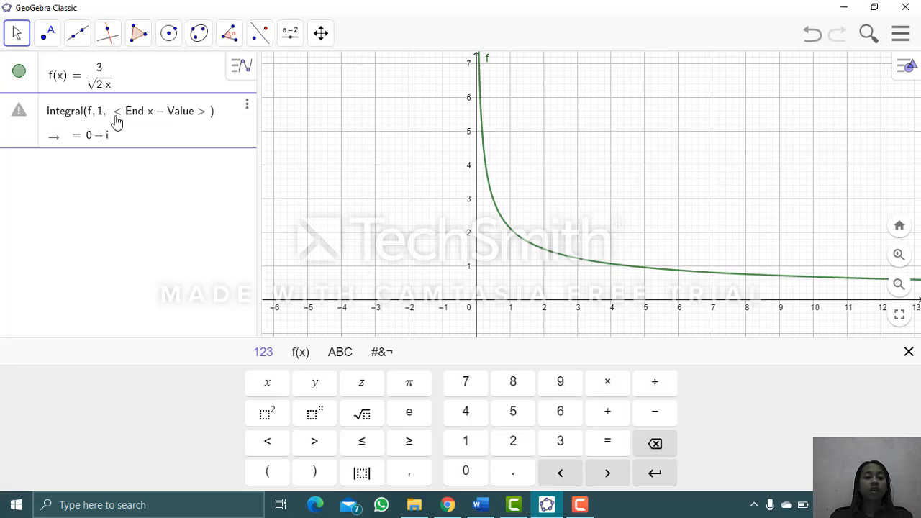
left_click(115, 114)
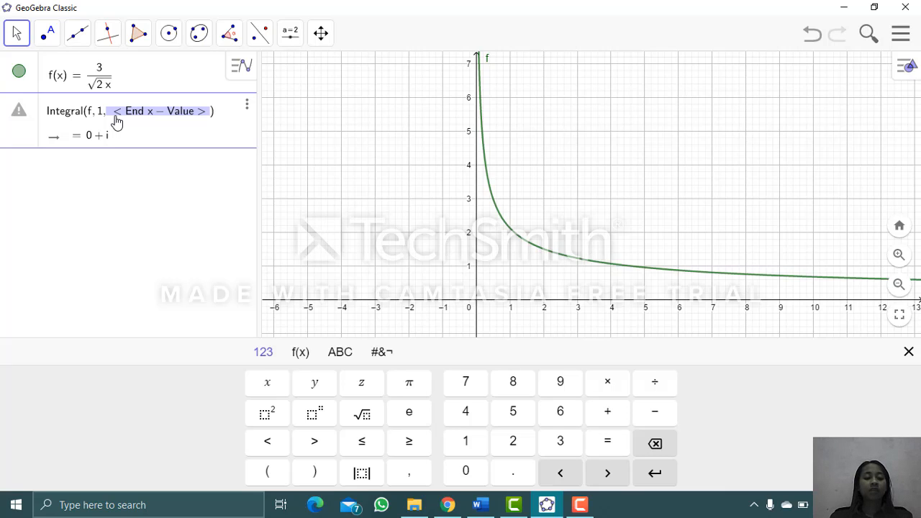
type("4")
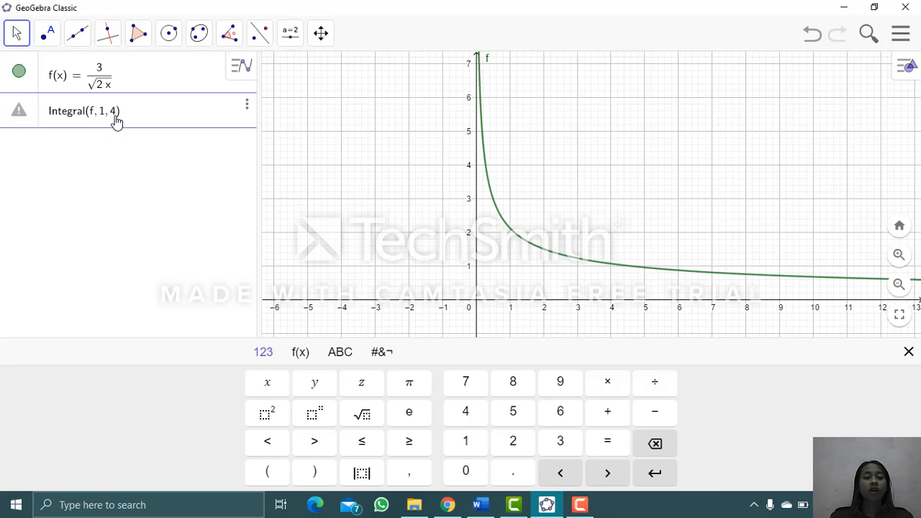
key("Return")
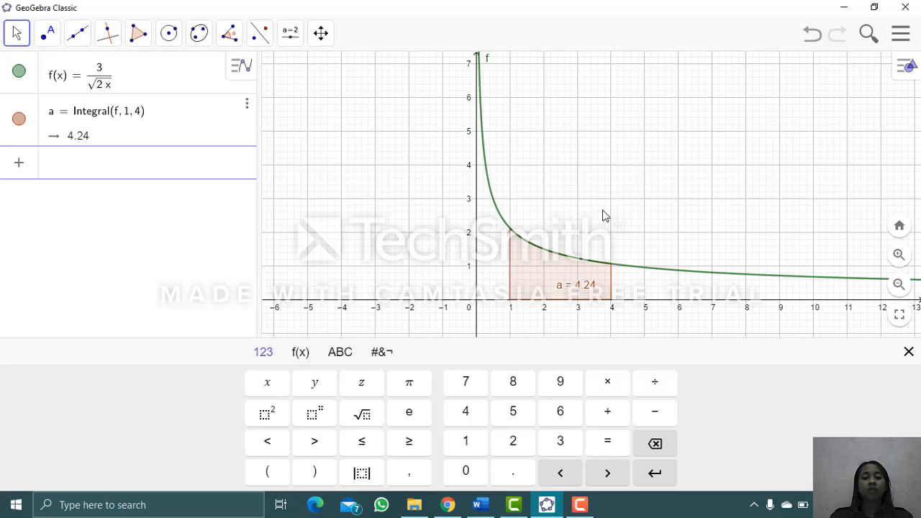
left_click(608, 285)
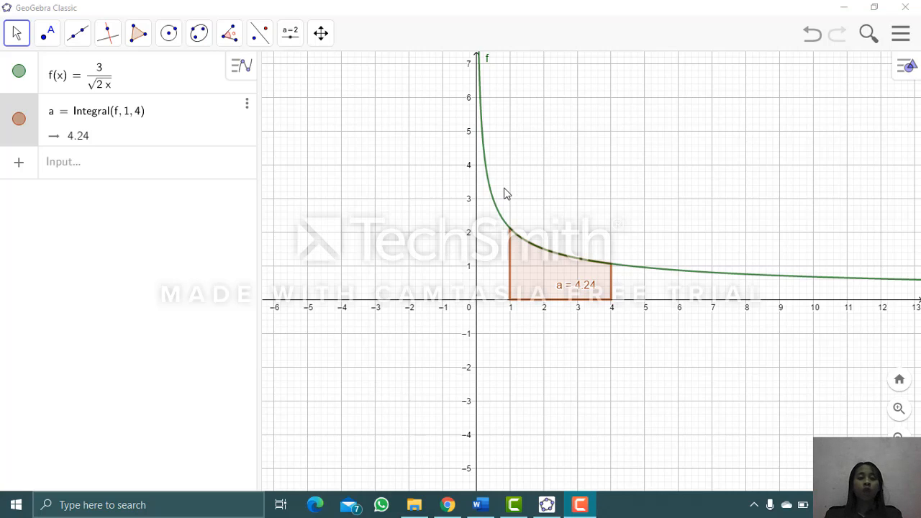
- Add an angle slider above the graph, ranging from 0° to 360° with an increment of 5°
left_click(291, 33)
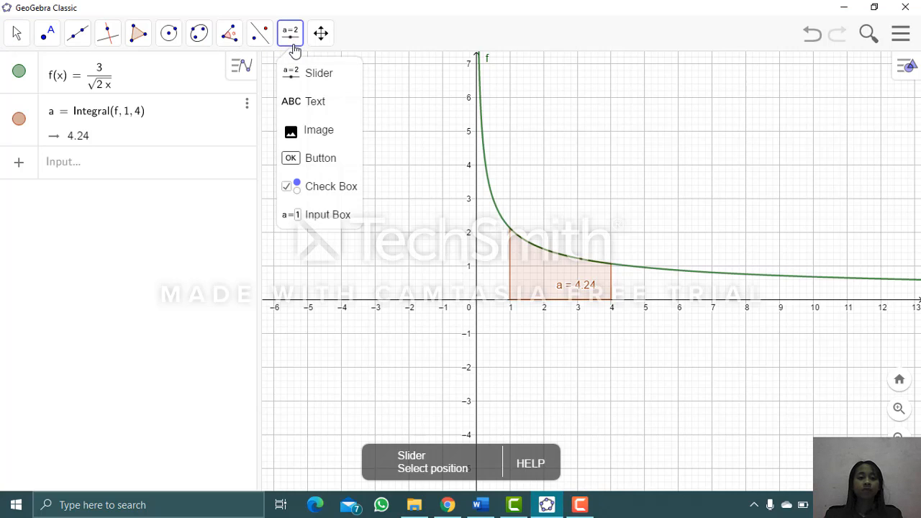
left_click(320, 87)
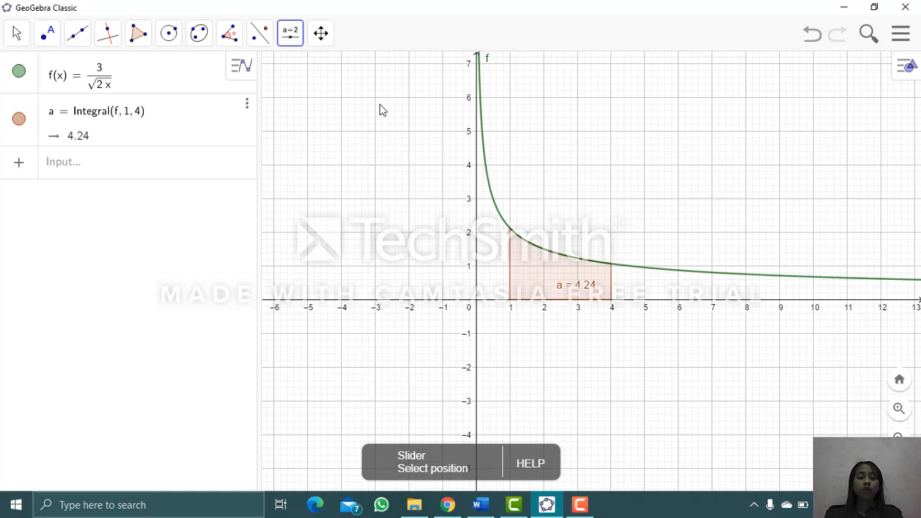
left_click(343, 103)
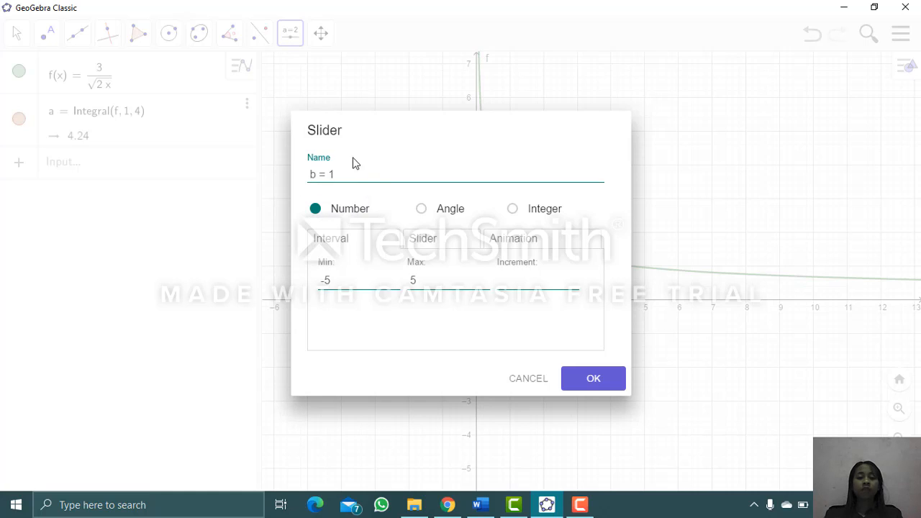
left_click(422, 209)
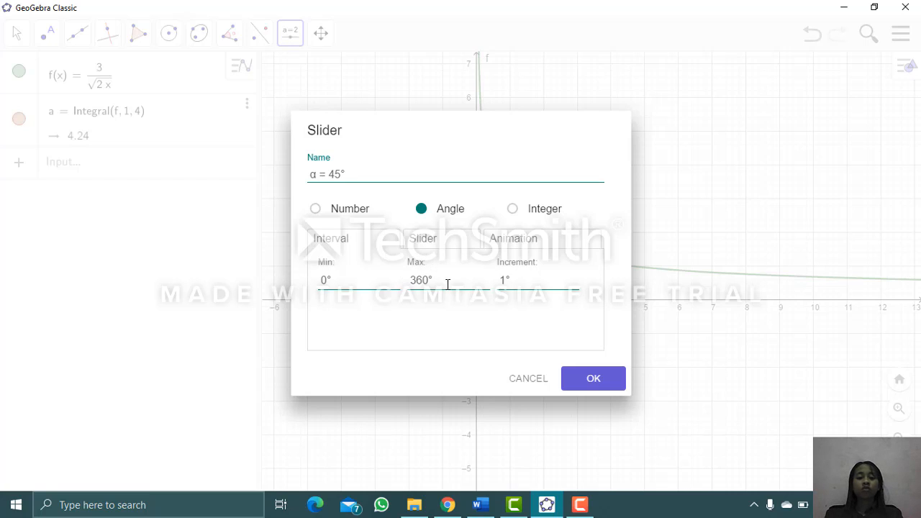
left_click(508, 280)
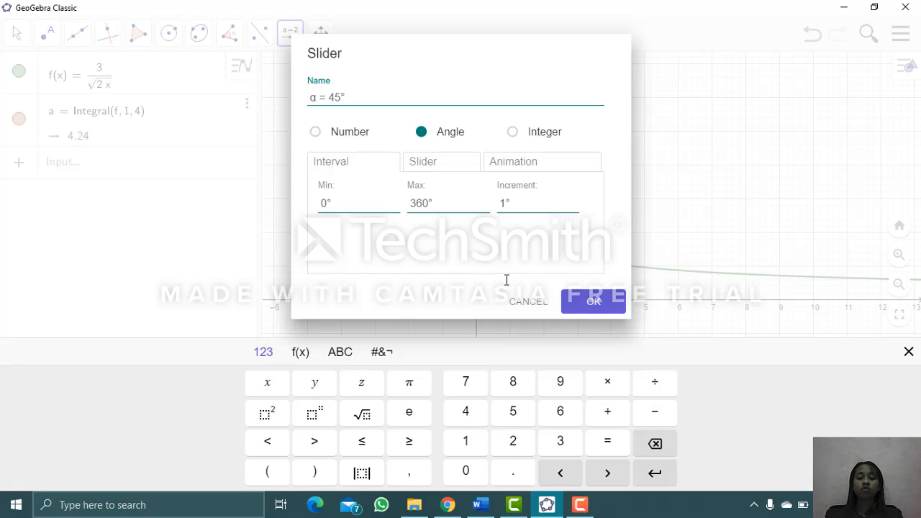
type("5")
left_click(593, 306)
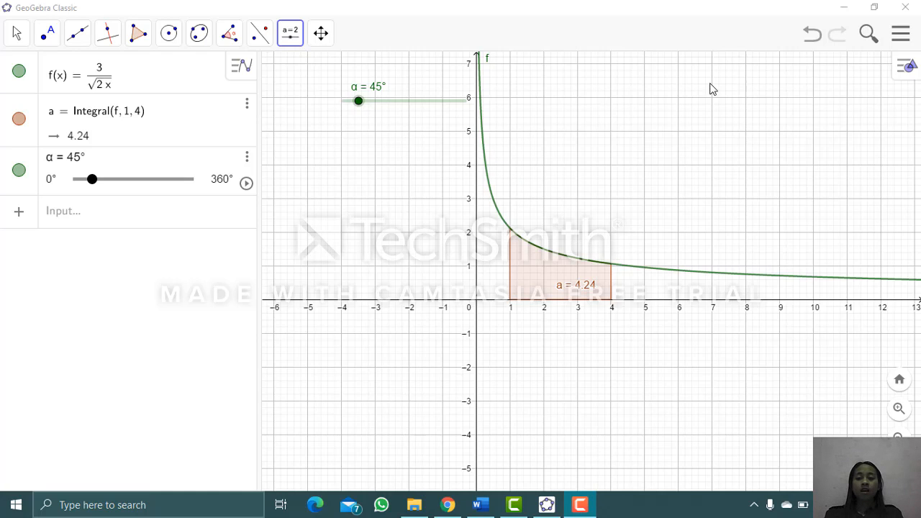
- Show the 3D Graphics view beside the 2D graph and close the settings sidebar
left_click(901, 36)
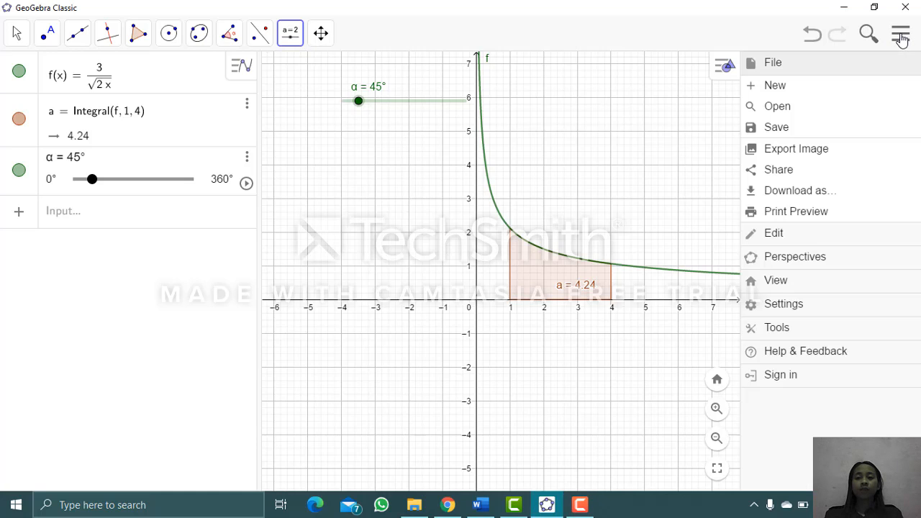
left_click(802, 284)
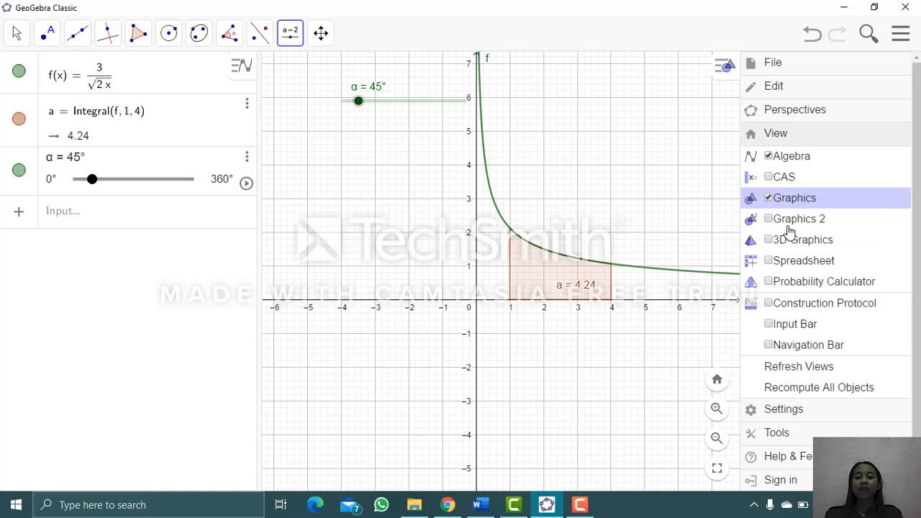
left_click(835, 248)
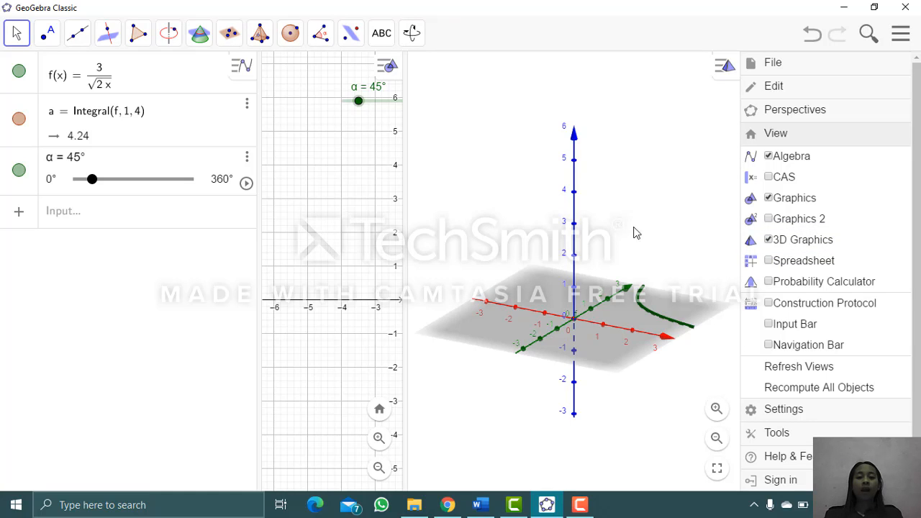
left_click(598, 308)
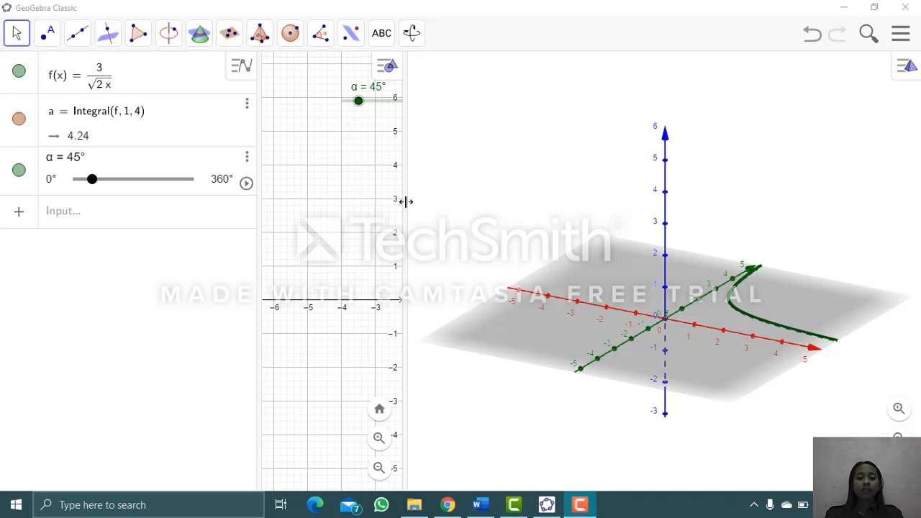
- Widen the 2D graphics view beside the 3D view so the curve and its shaded integral fit
left_click_drag(407, 214, 669, 233)
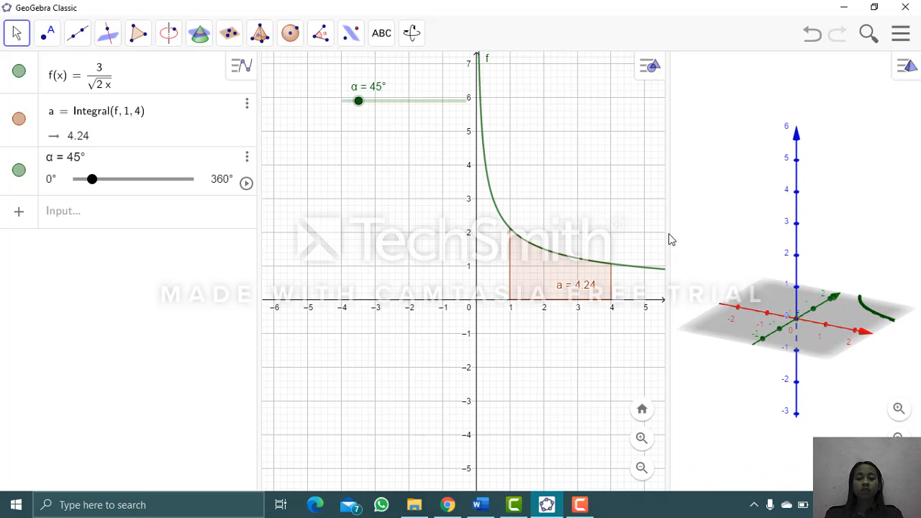
left_click_drag(576, 231, 458, 237)
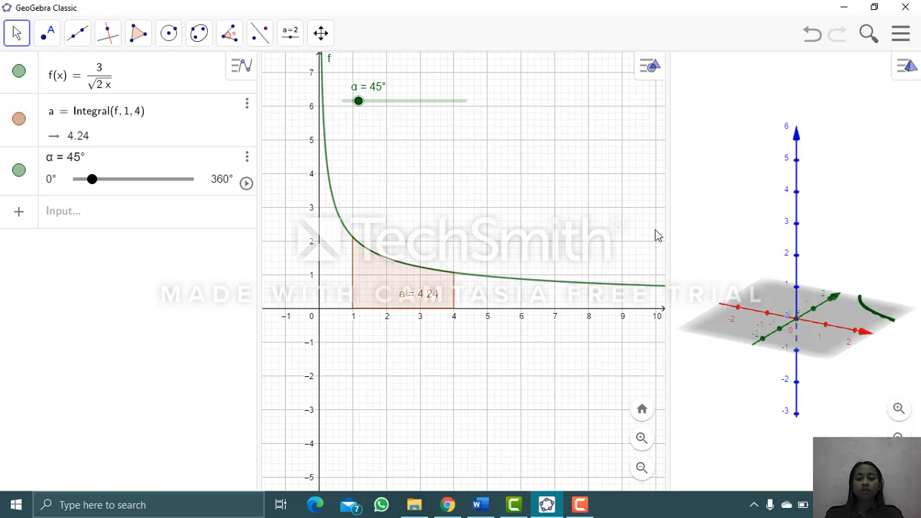
left_click_drag(665, 231, 621, 238)
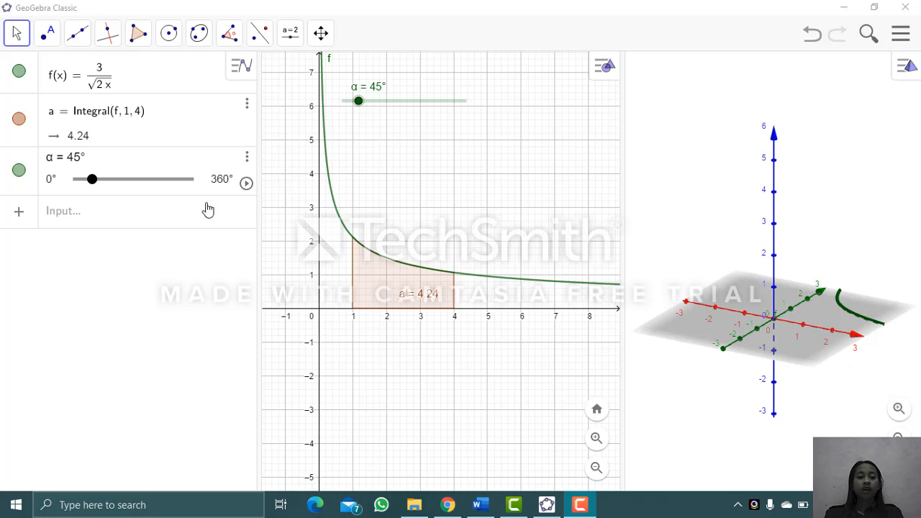
- Start a new Surface command using the syntax with three expressions and two parameter variables
left_click(69, 223)
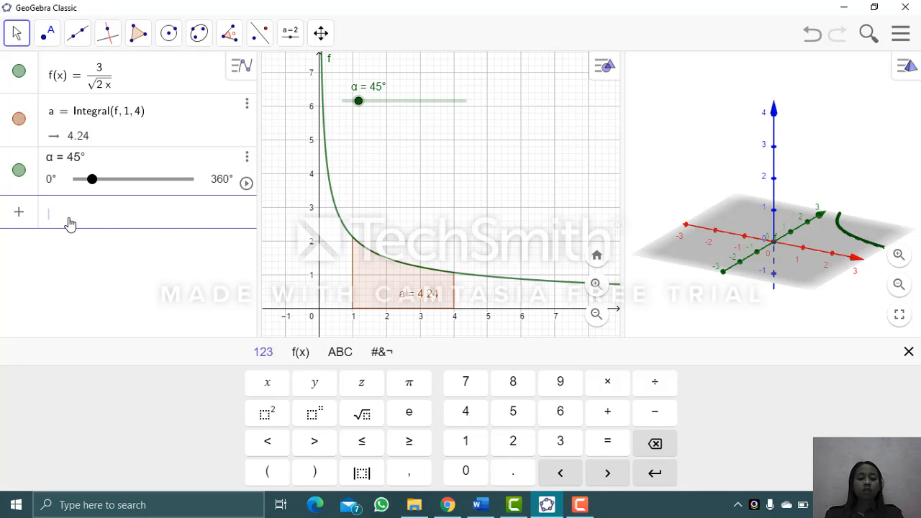
type("su")
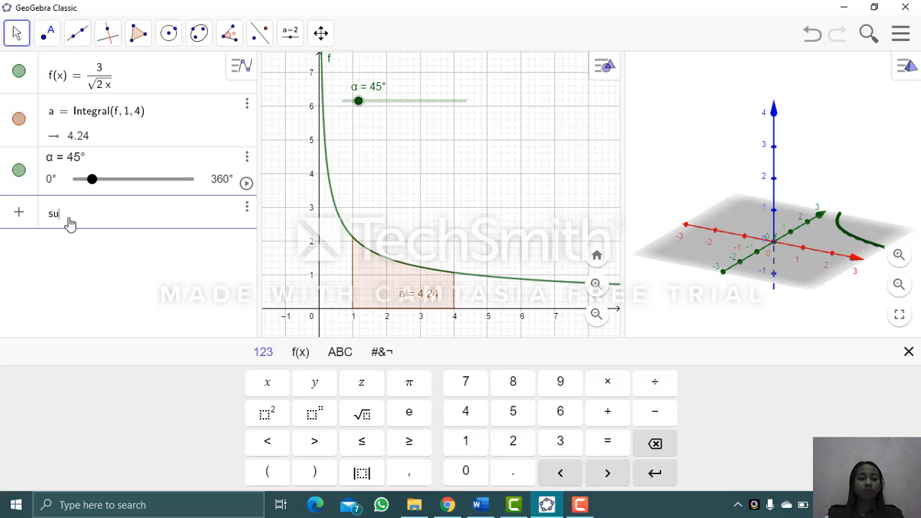
type("rf")
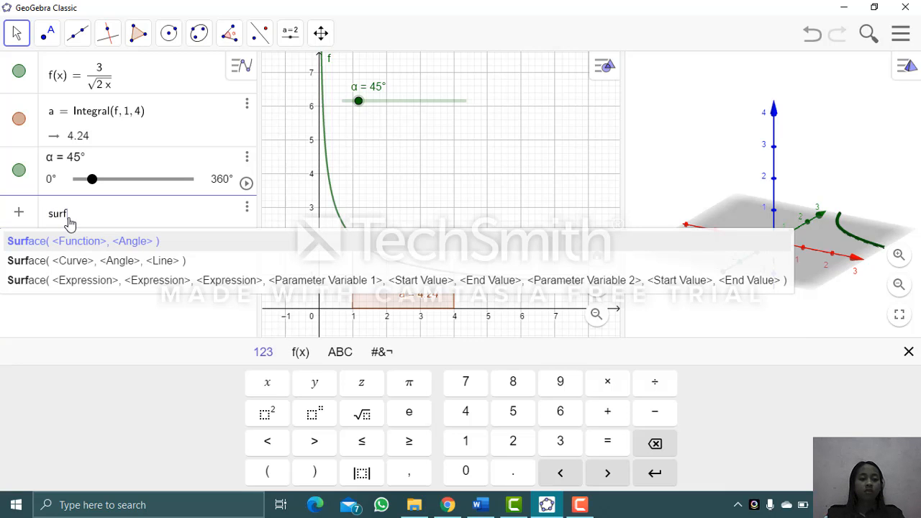
type("a")
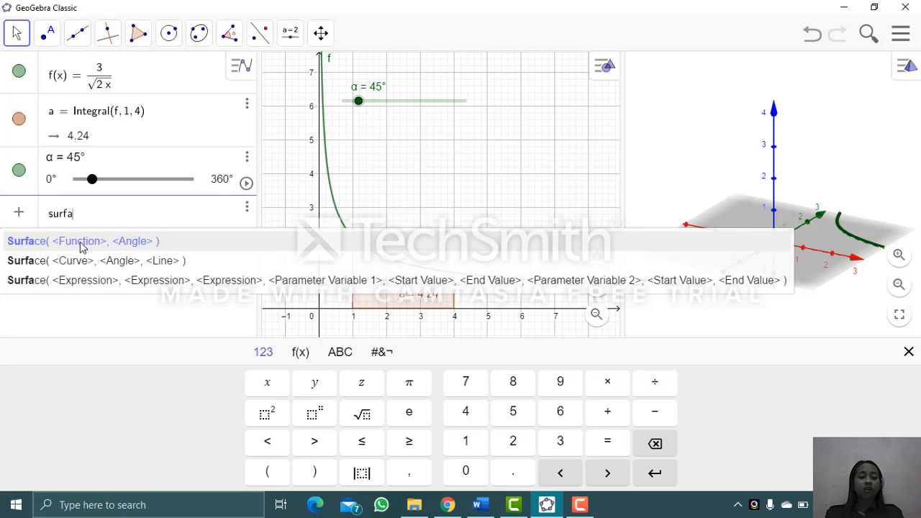
left_click(78, 290)
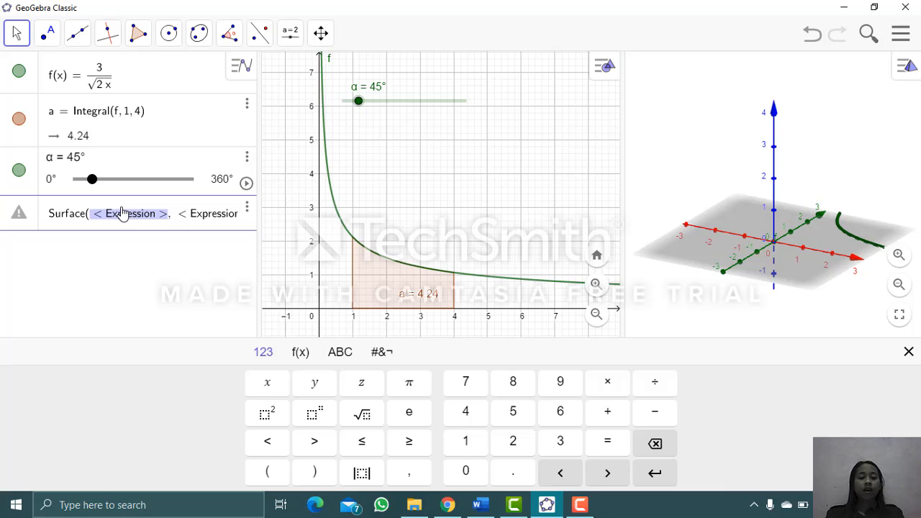
- Enter a as the surface's first expression and (a)cos(b) as its second expression
scroll(122, 213, "right", 5)
scroll(123, 213, "left", 5)
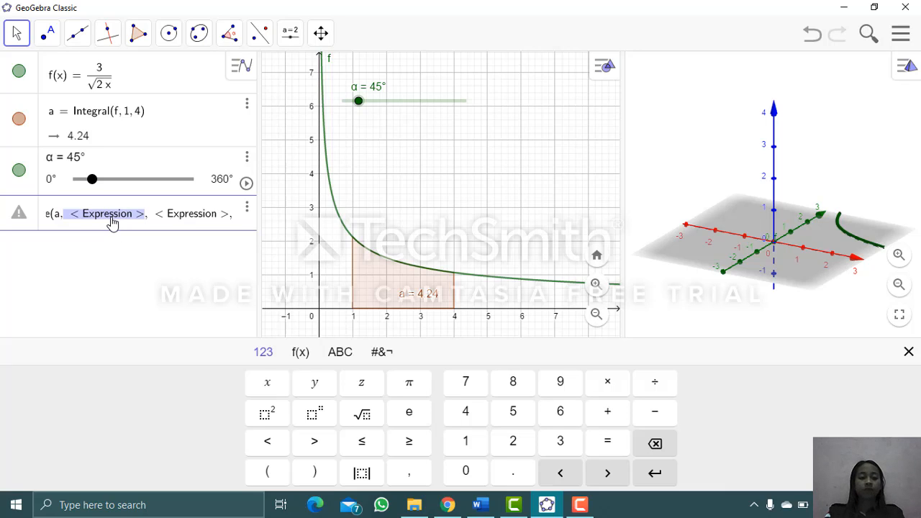
type("(a)")
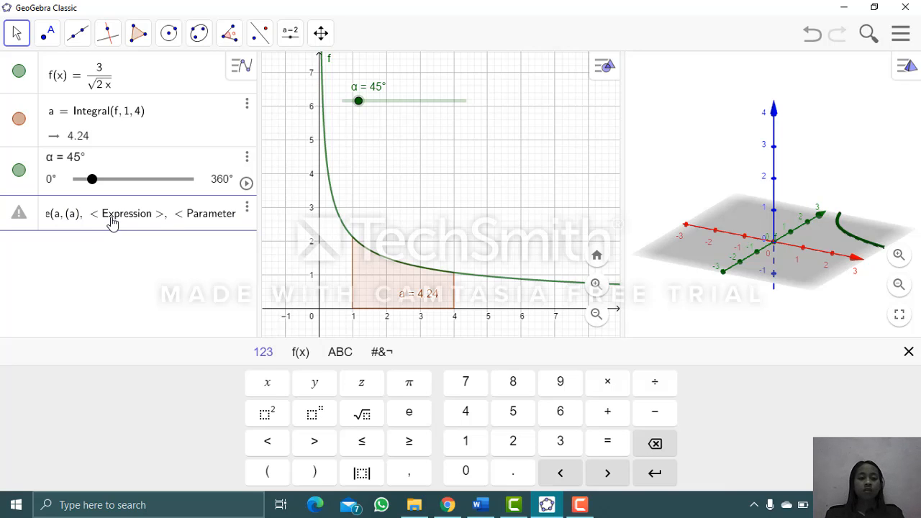
type("cos")
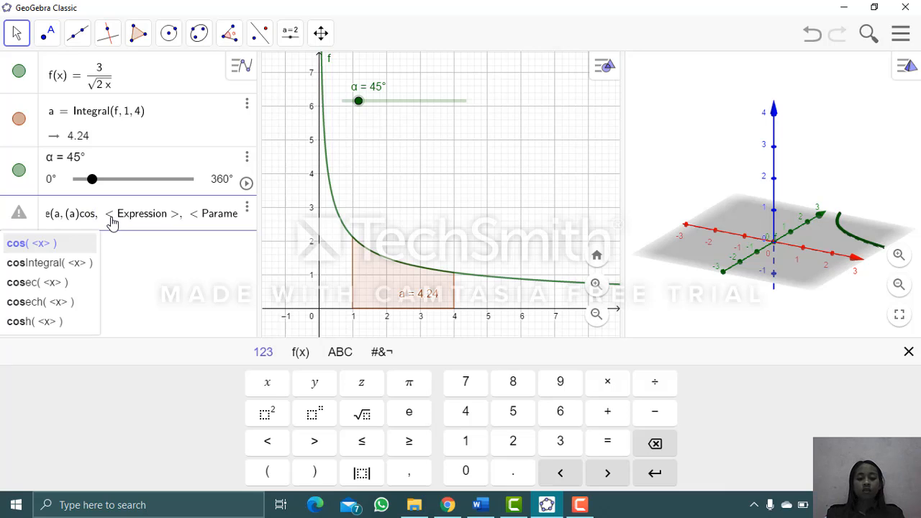
type("(")
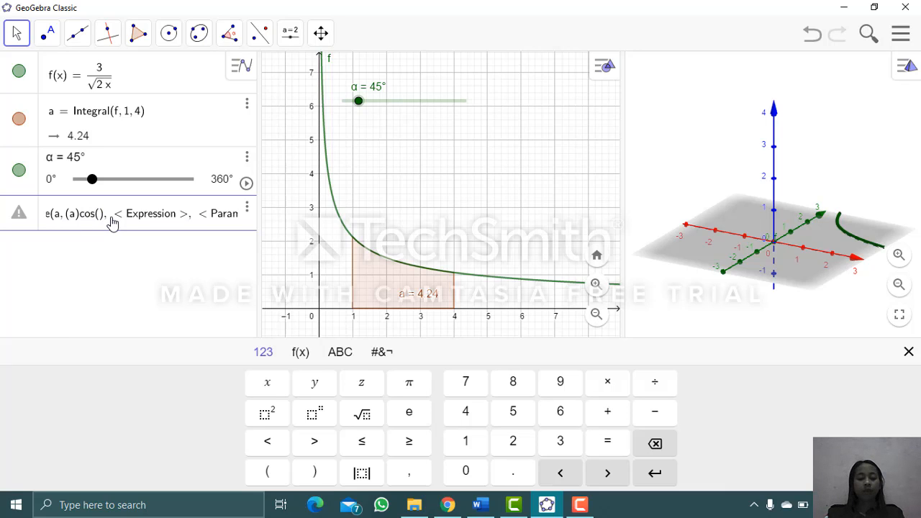
type("b")
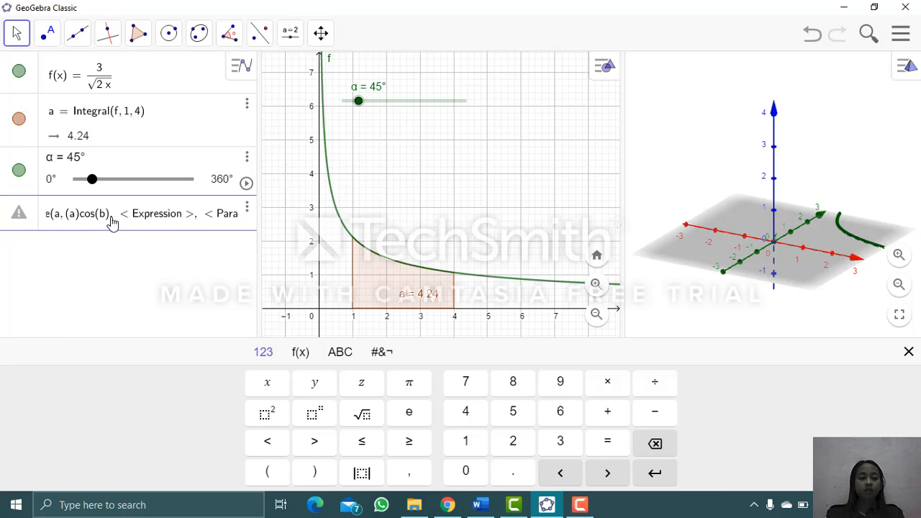
- Enter (a)sin(b) as the third expression of the surface
key("Right")
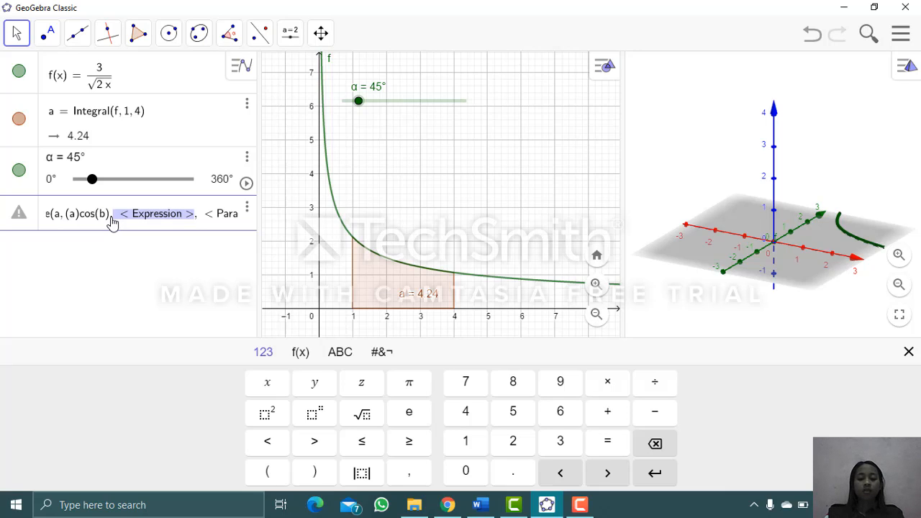
type("(a)")
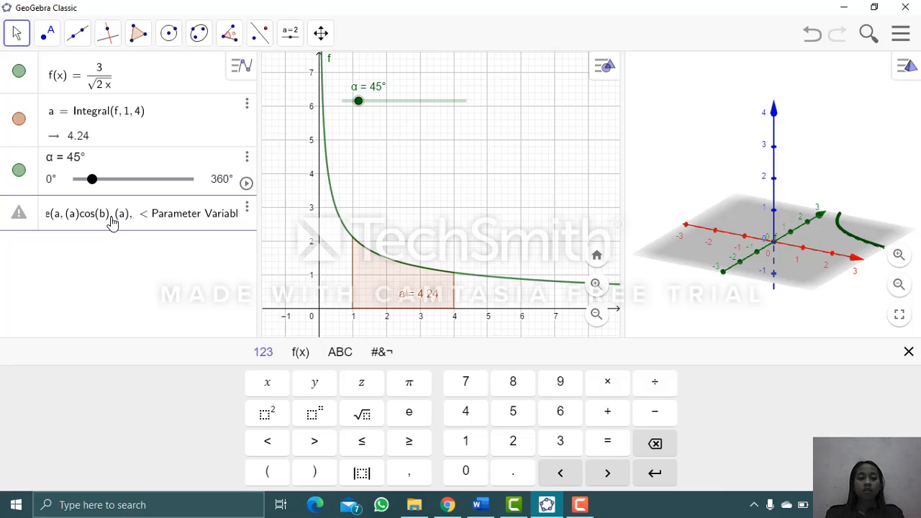
type("sin")
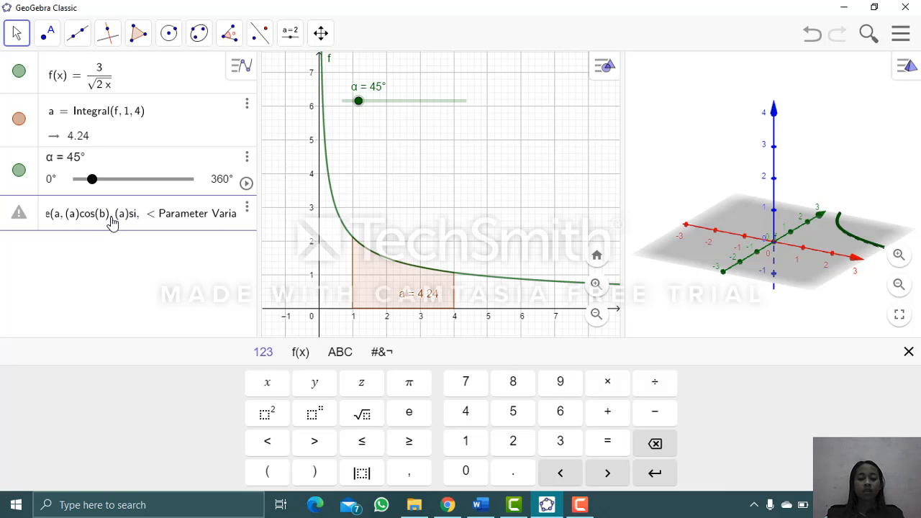
type("(b")
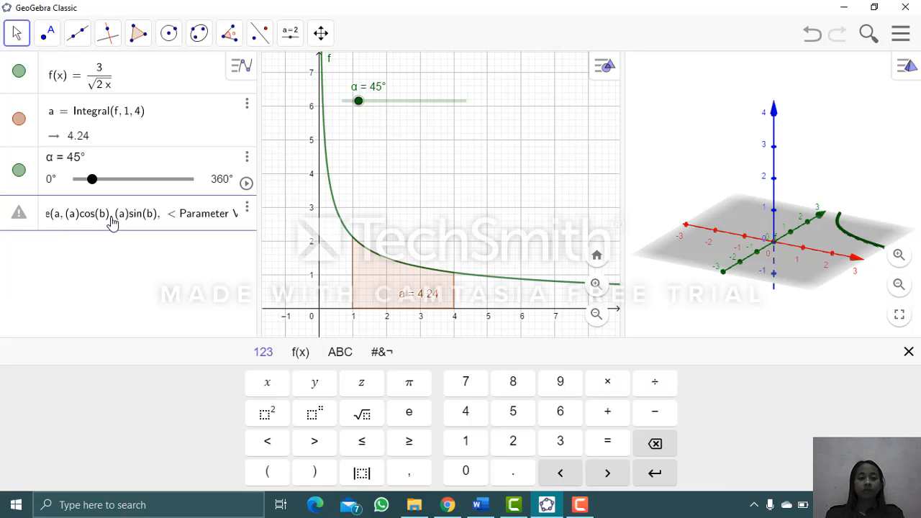
- Set the surface's first parameter variable to a, with start value 1 and end value 4
key("Right")
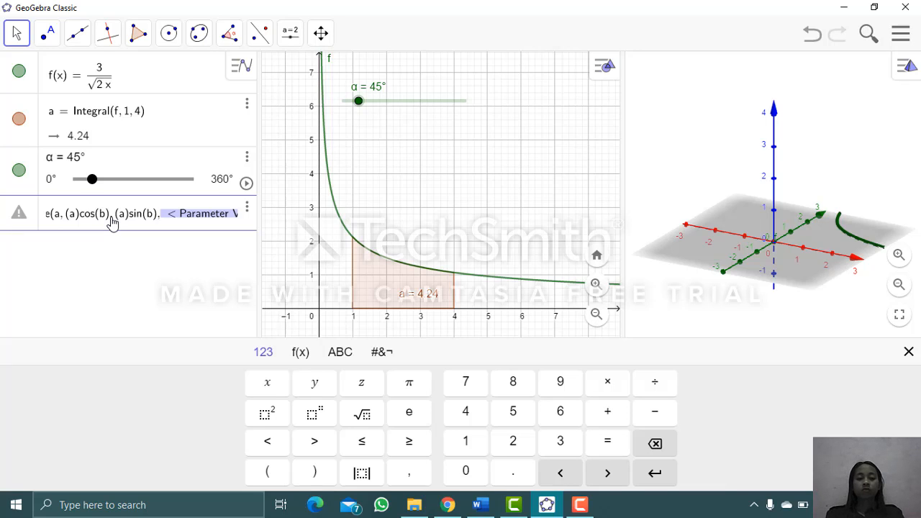
type("a,")
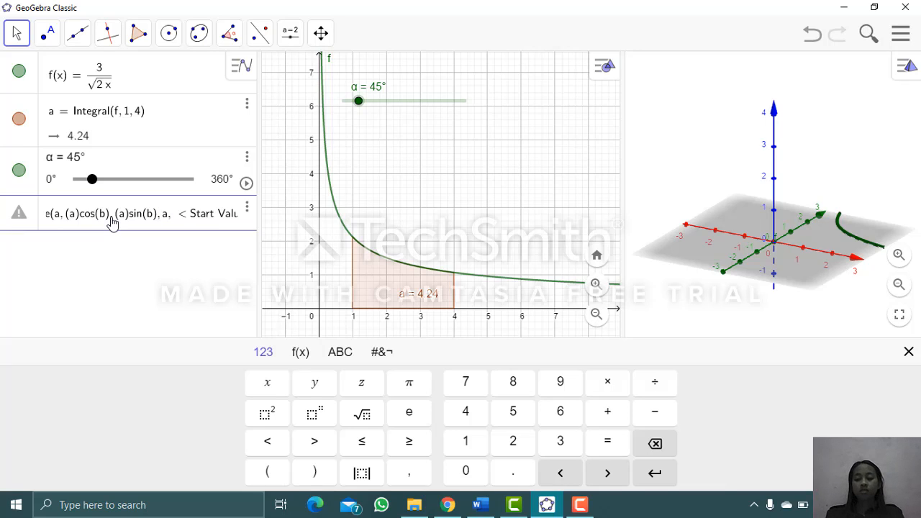
key("Right")
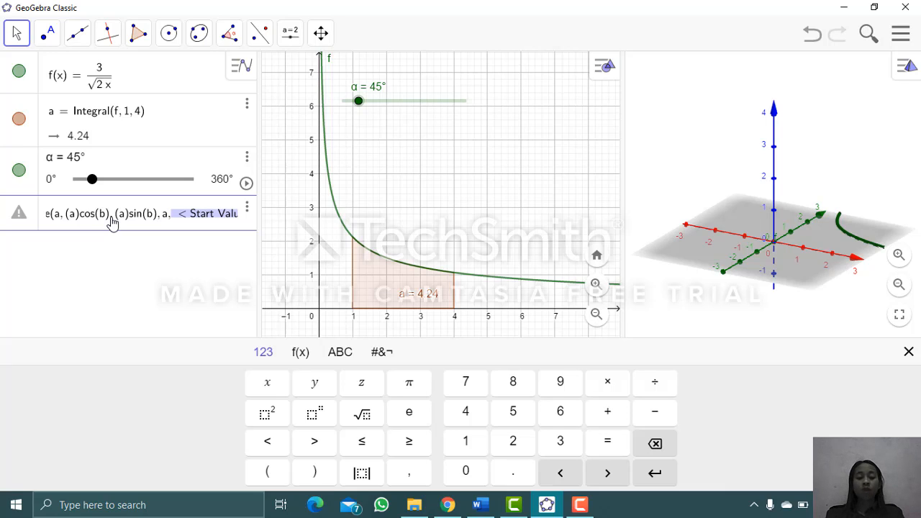
type("1")
key("Tab")
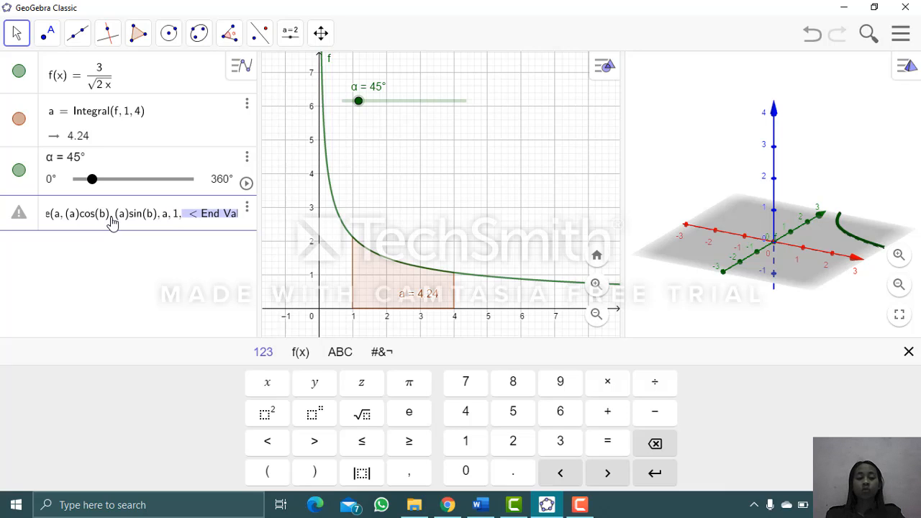
type("4,")
- Set the surface's second parameter variable to b, with start value 0
key("Tab")
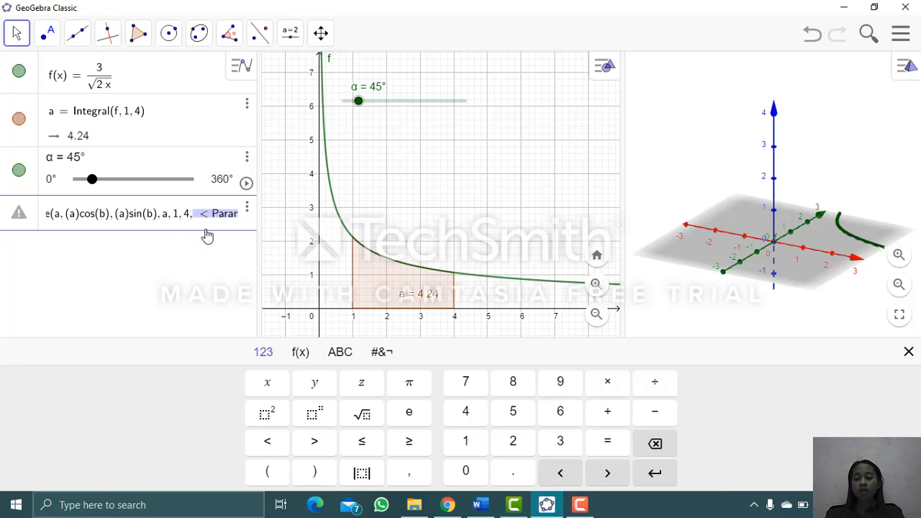
type("b,")
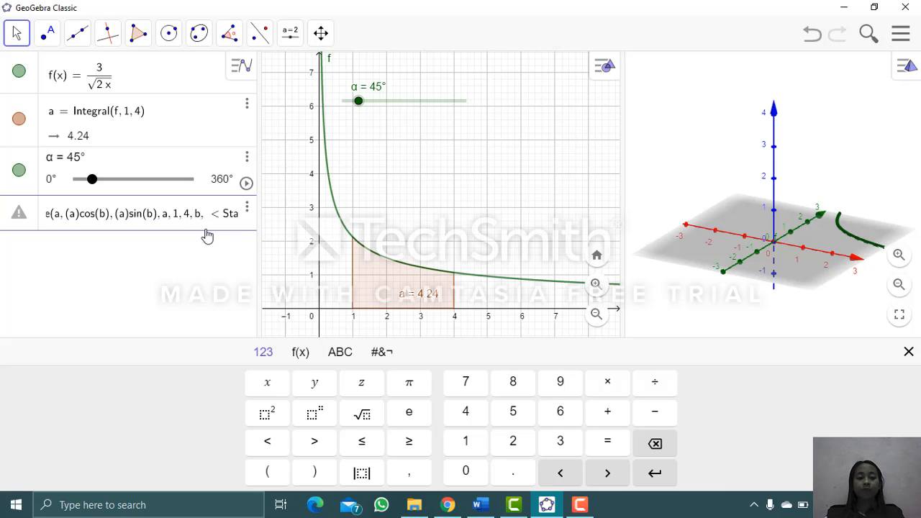
key("Tab")
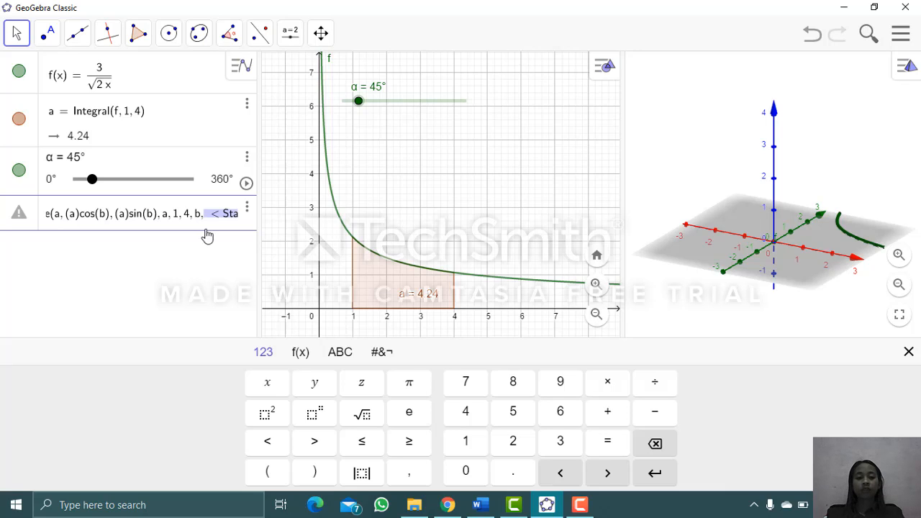
type("0,")
- Enter the Greek letter α as the end value of parameter b and create the surface
key("Tab")
left_click(308, 356)
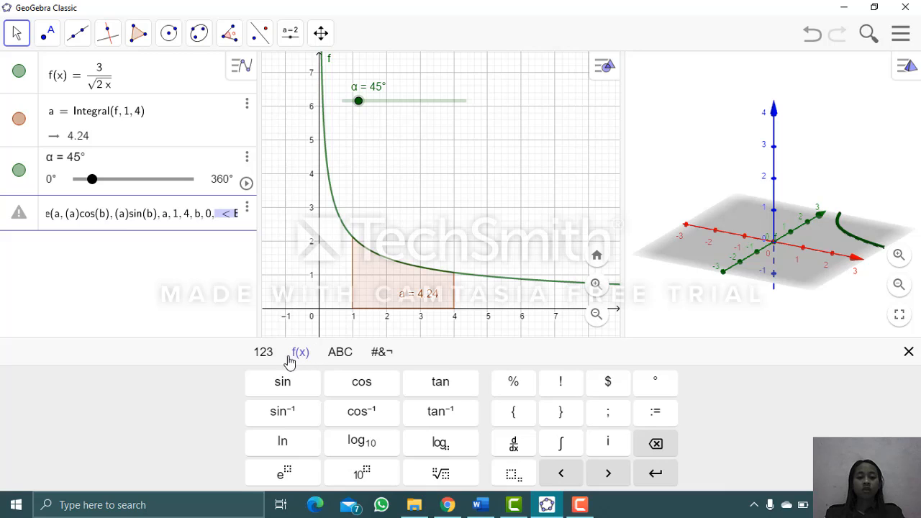
left_click(279, 359)
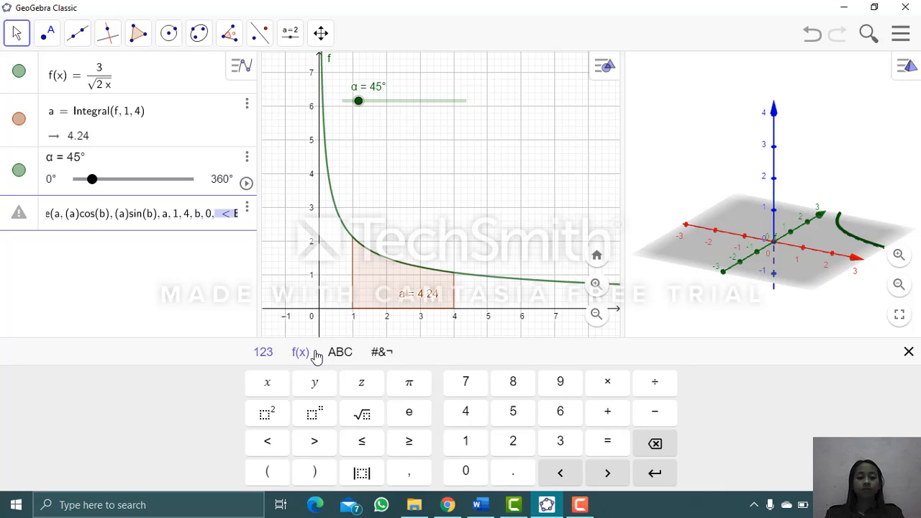
left_click(314, 356)
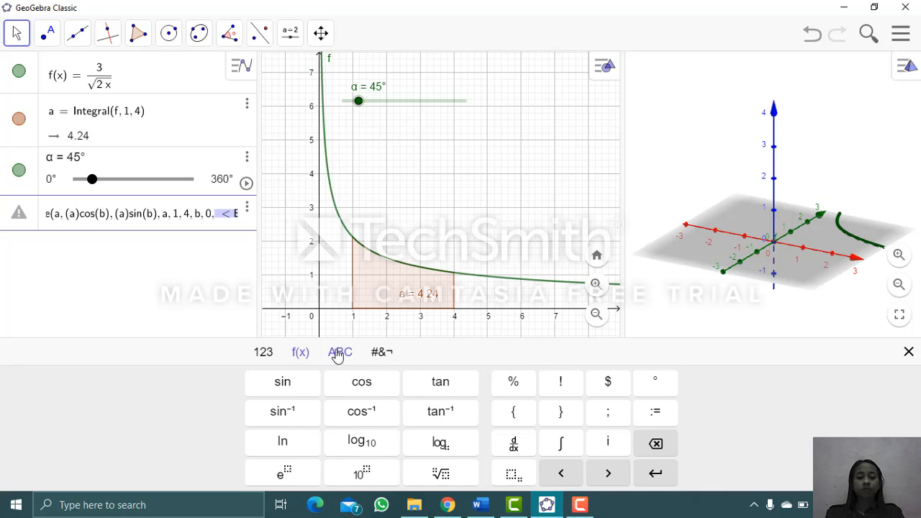
left_click(338, 354)
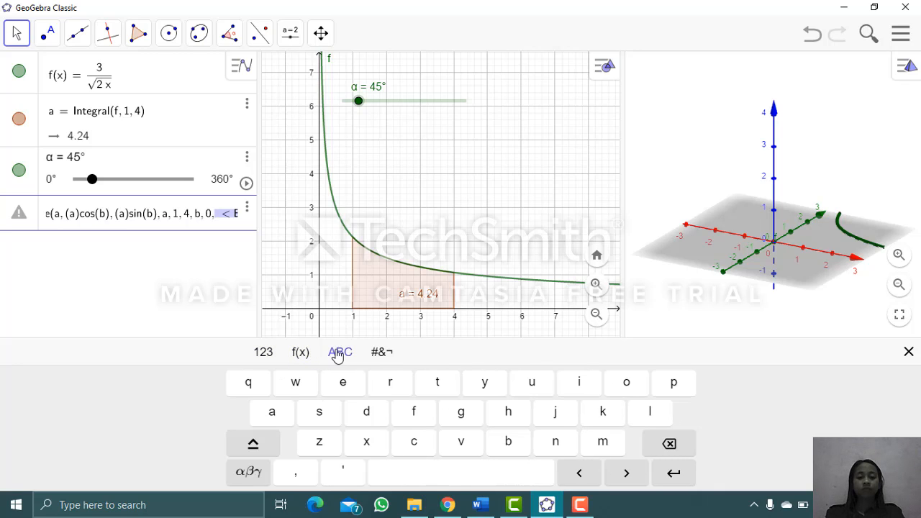
left_click(267, 454)
left_click(258, 448)
left_click(235, 482)
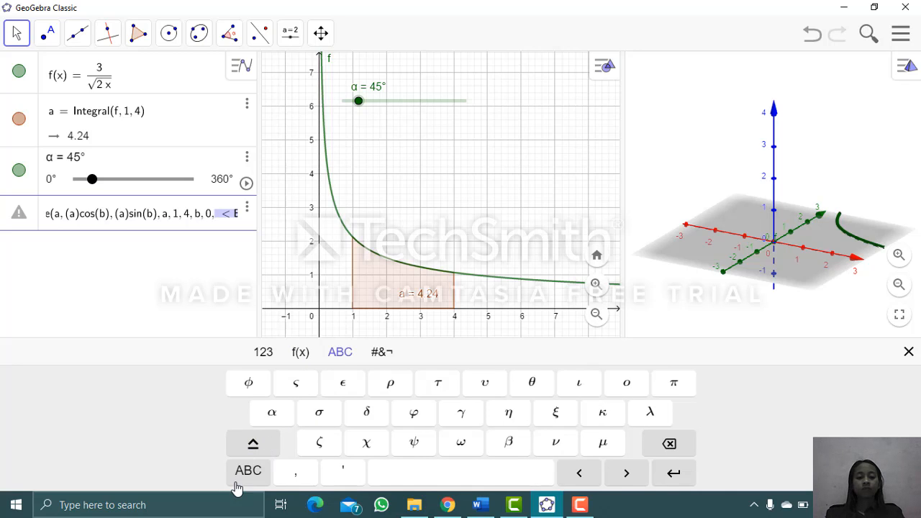
left_click(273, 413)
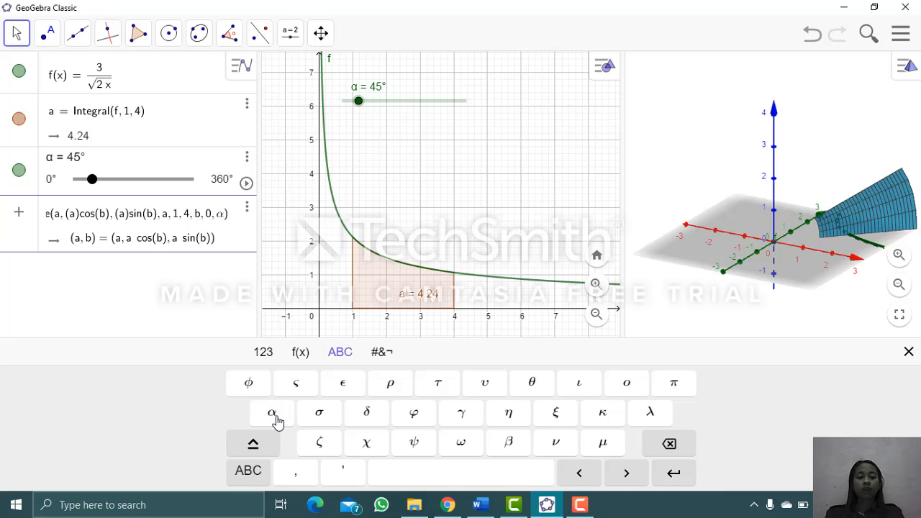
key("Return")
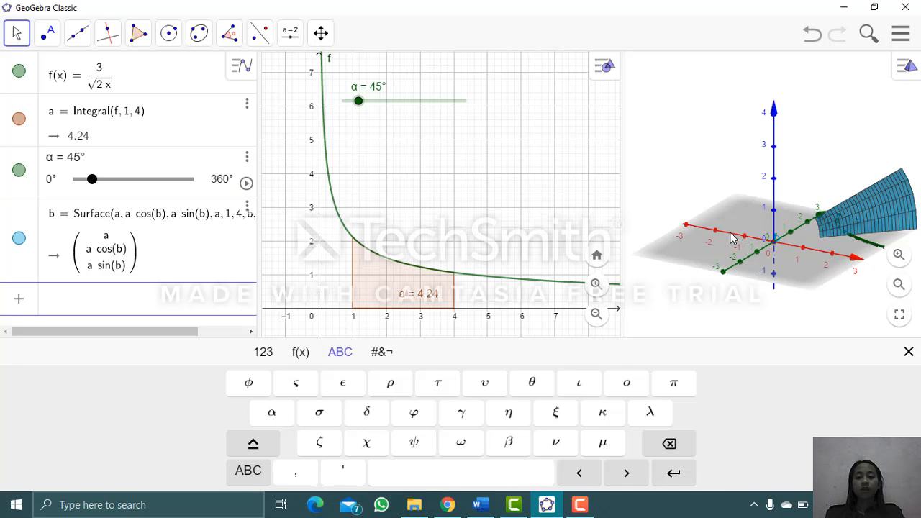
- Set the angle slider α to 360° so the surface sweeps a full revolution
left_click(776, 241)
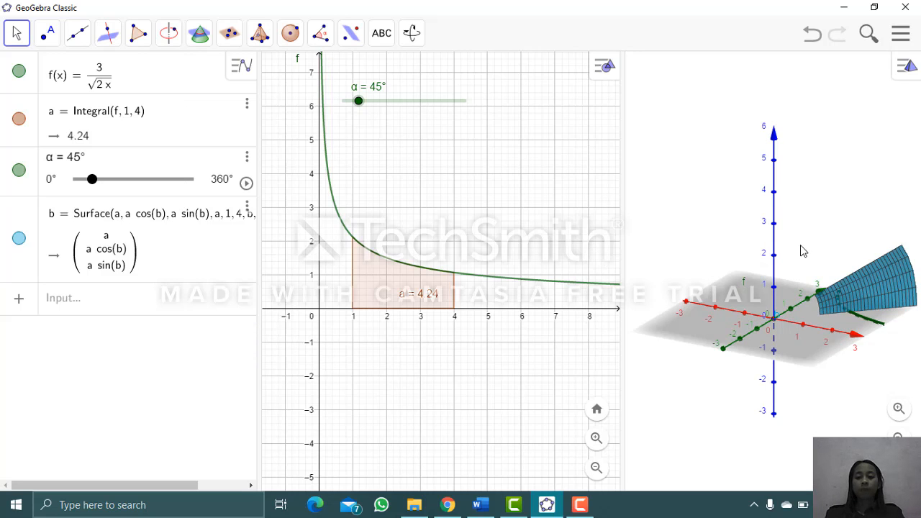
left_click_drag(787, 273, 772, 288)
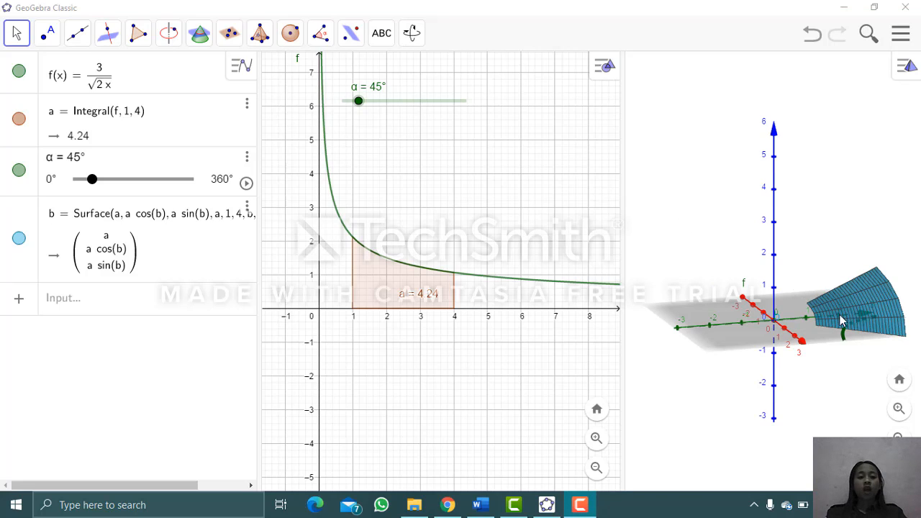
mouse_move(826, 330)
left_mouse_down()
mouse_move(749, 328)
mouse_move(832, 329)
left_mouse_up()
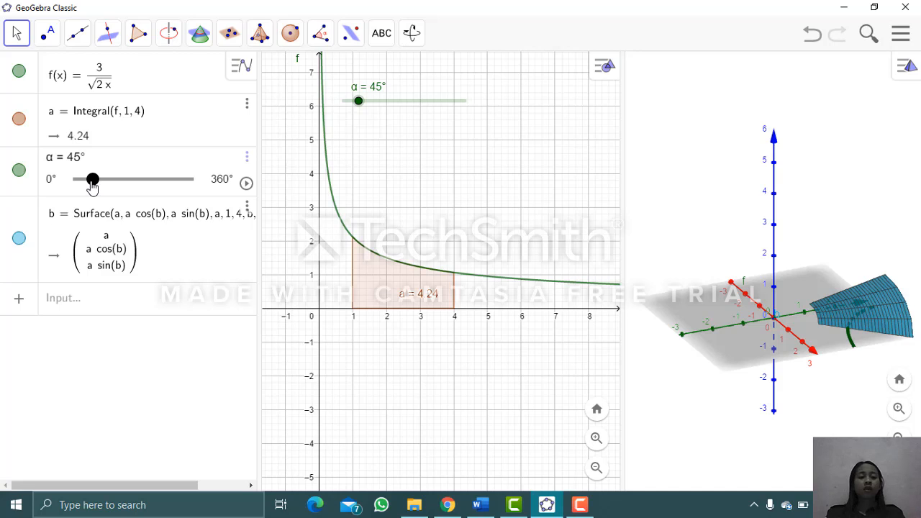
left_click_drag(92, 185, 193, 200)
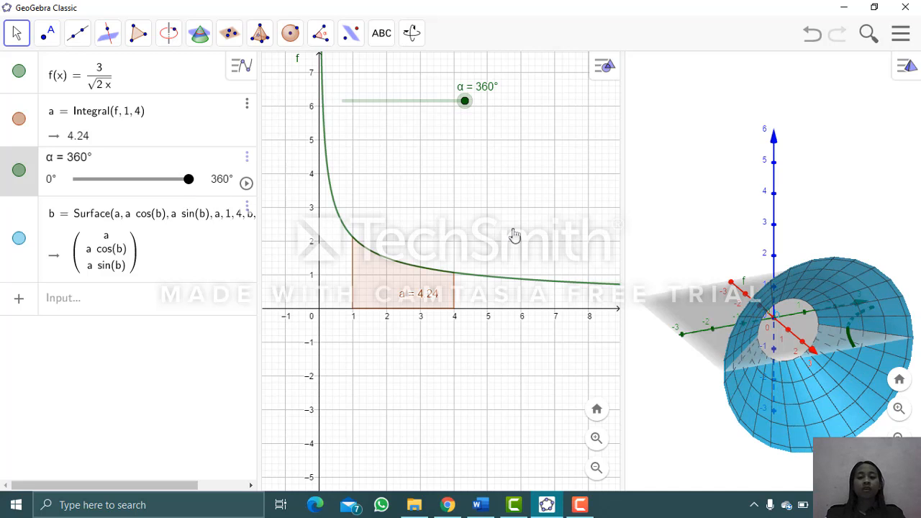
left_click_drag(774, 299, 816, 317)
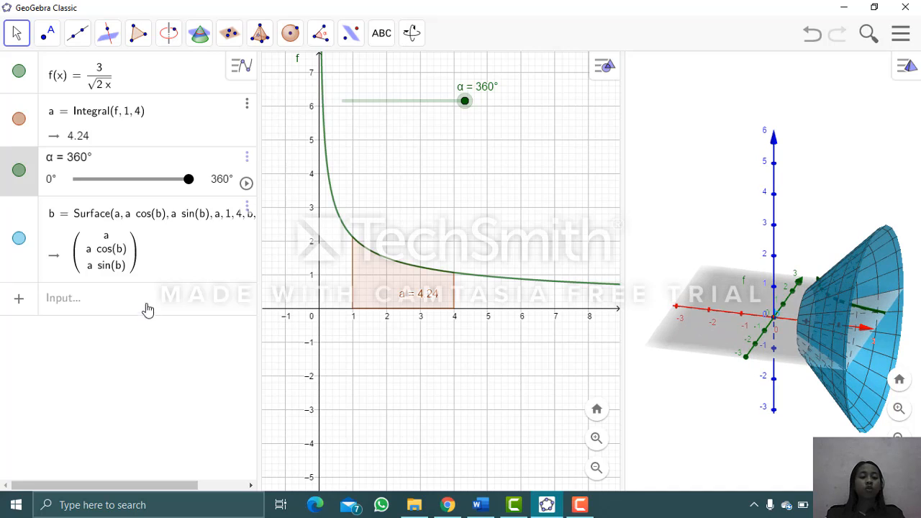
- Start a new expression with π multiplied by the Integral command that takes a function, start x-value and end x-value
left_click(74, 303)
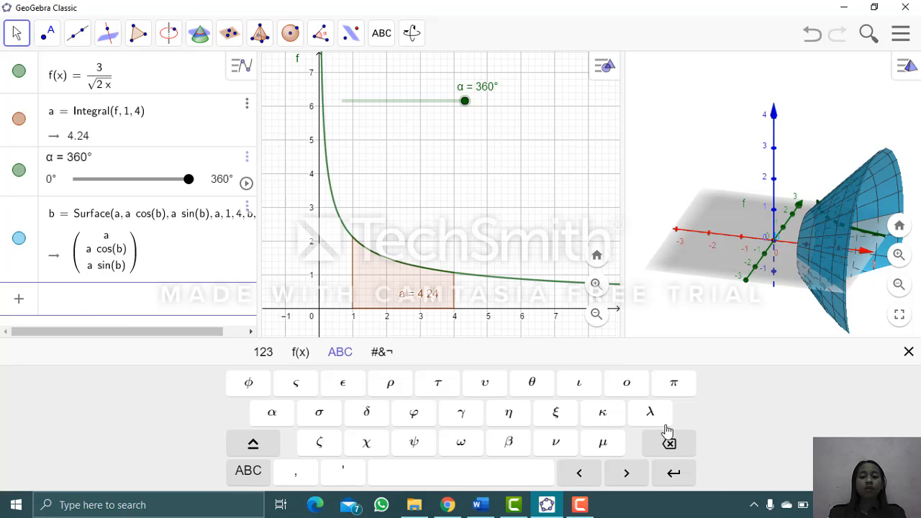
left_click(661, 388)
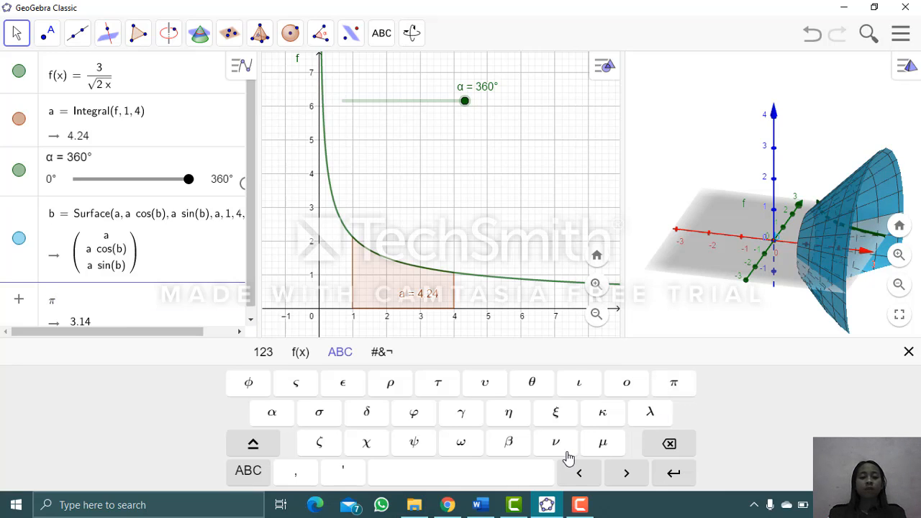
left_click(262, 351)
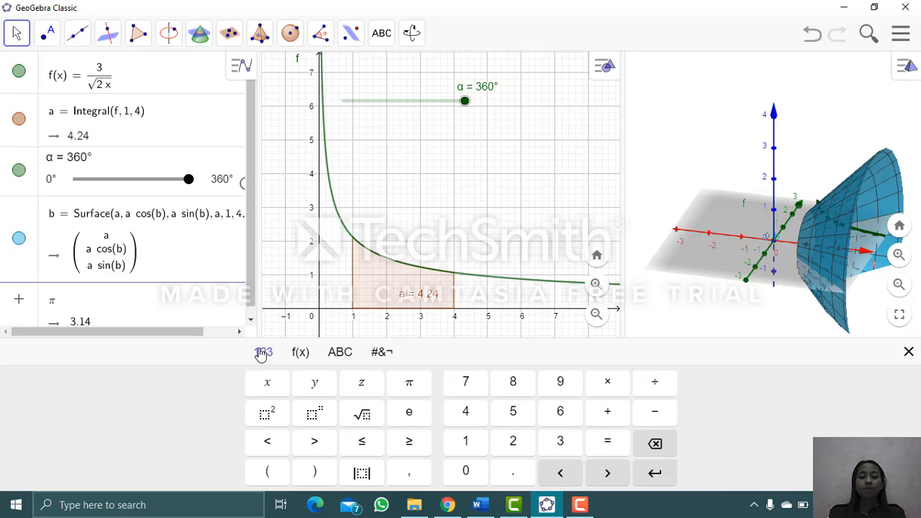
left_click(608, 387)
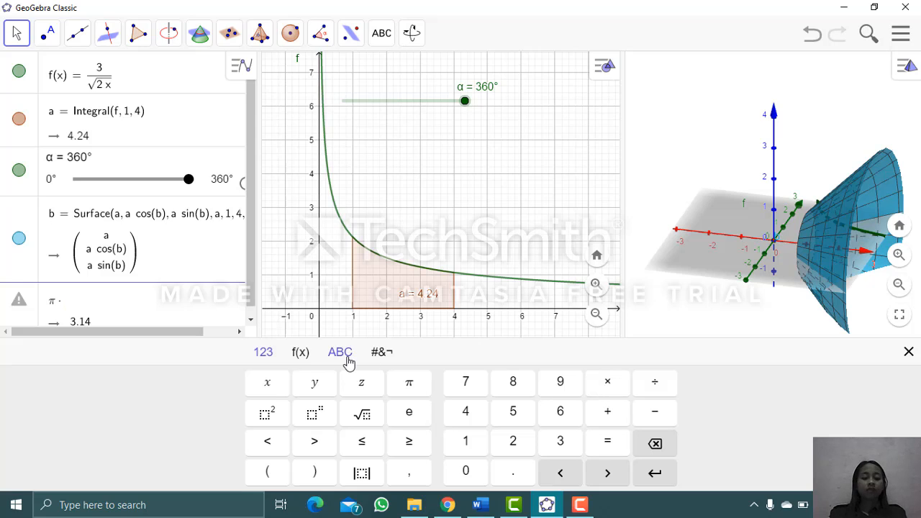
type("i")
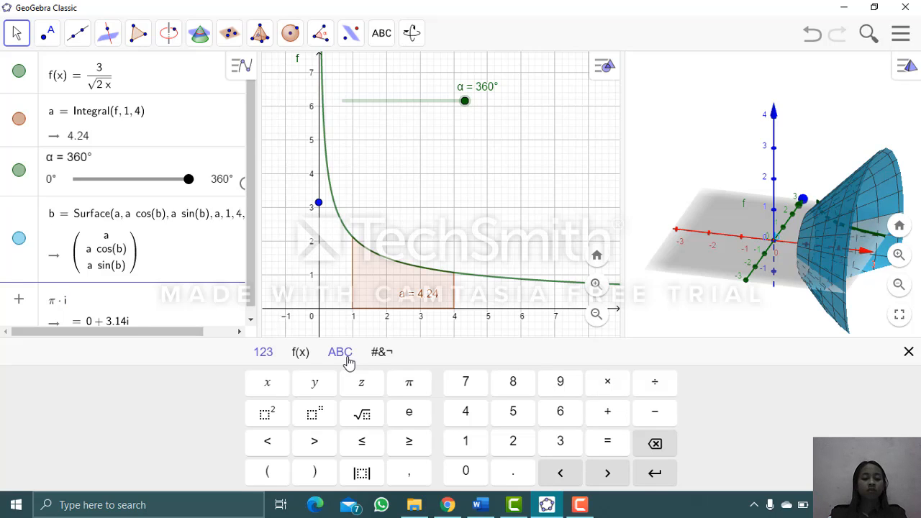
type("nt")
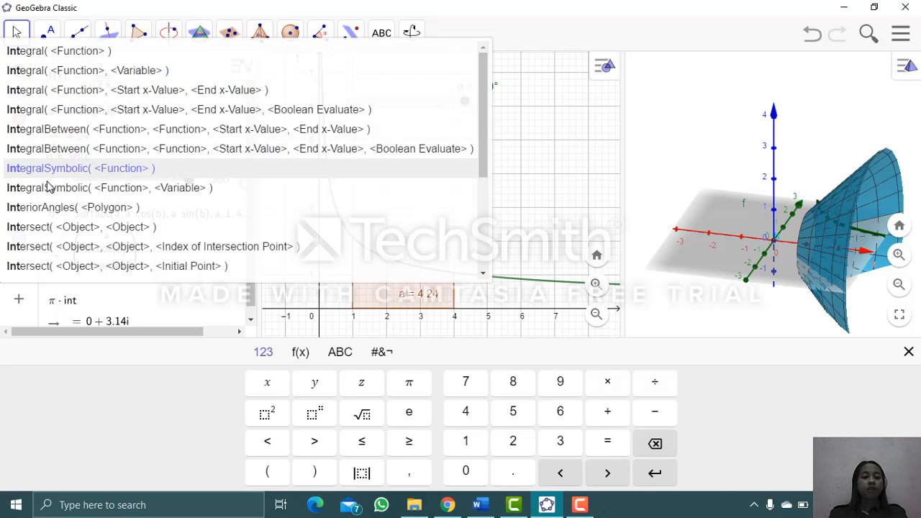
left_click(61, 96)
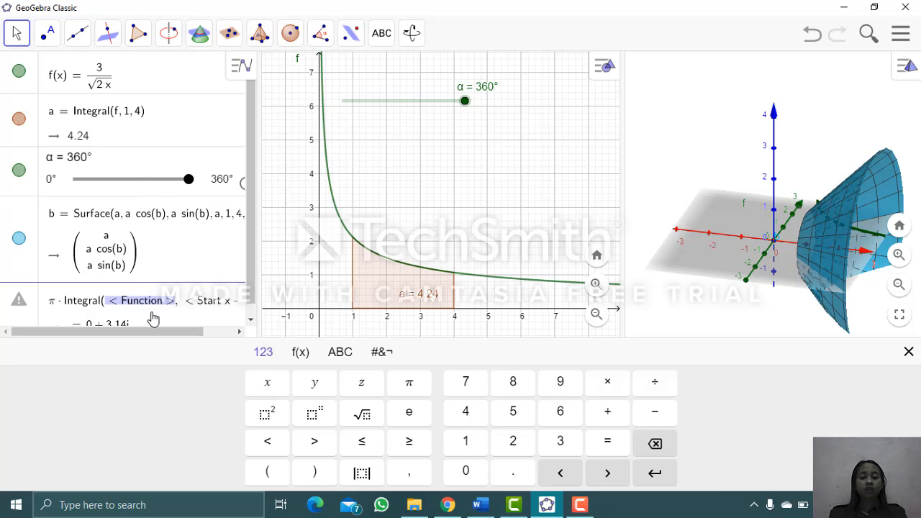
- Enter f(x)² as the function to integrate in the π · Integral expression
key("BackSpace")
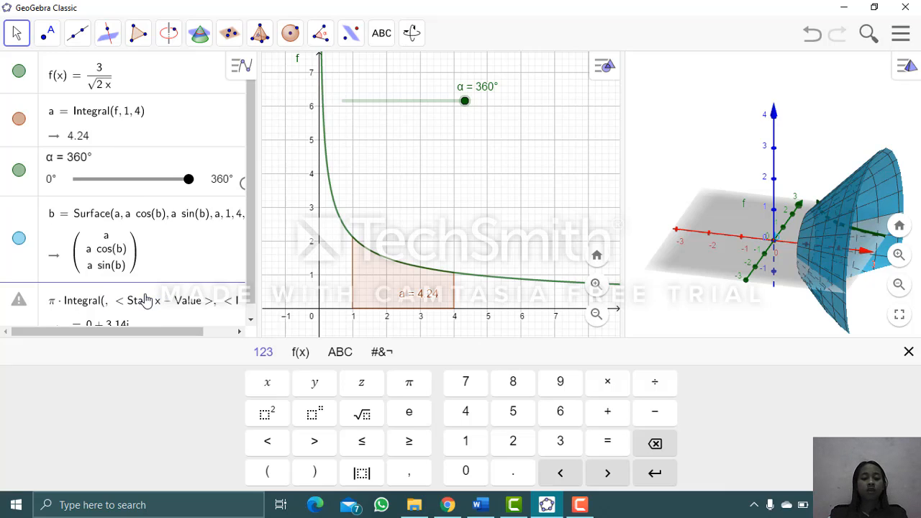
type("f")
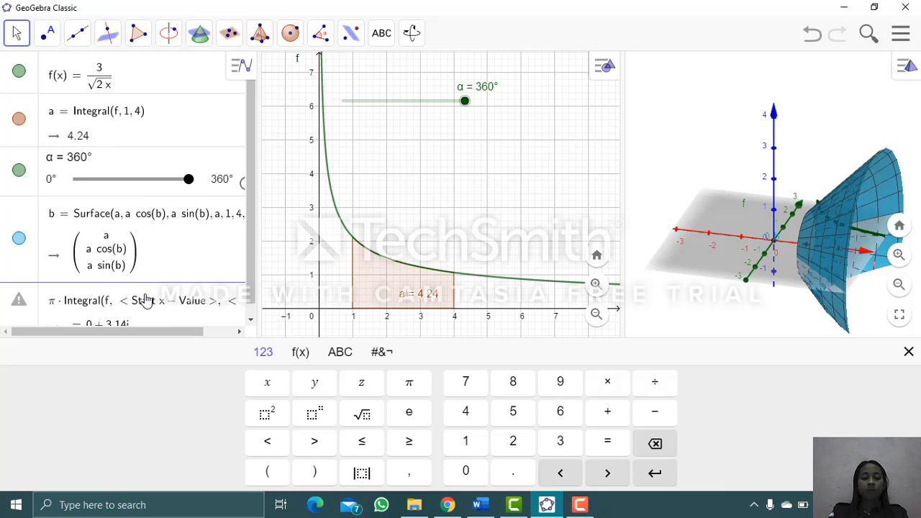
type("(")
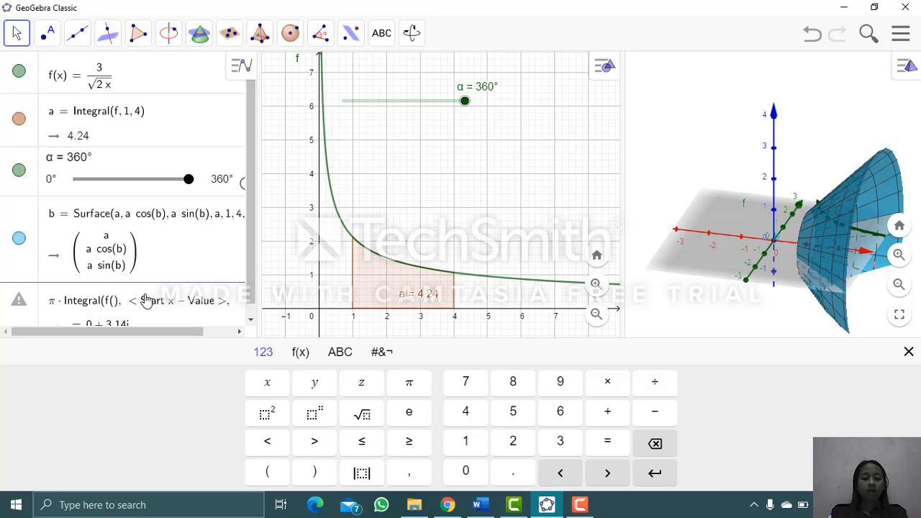
type("x")
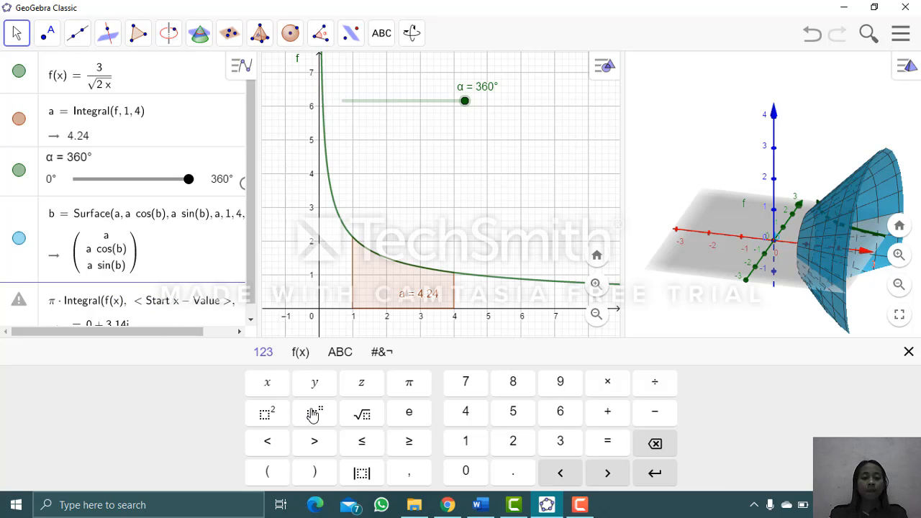
left_click(266, 416)
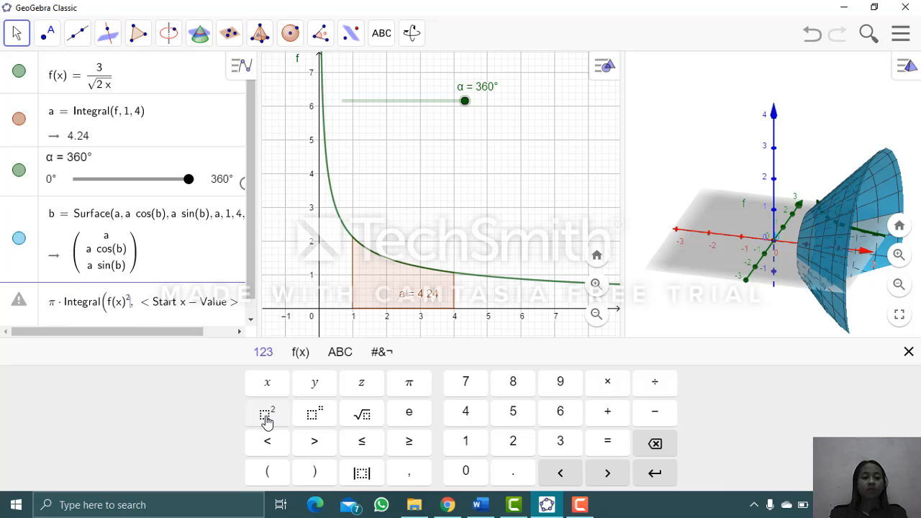
- Set the integral's start x-value to 1 and end x-value to 4, and create the volume expression
left_click(182, 309)
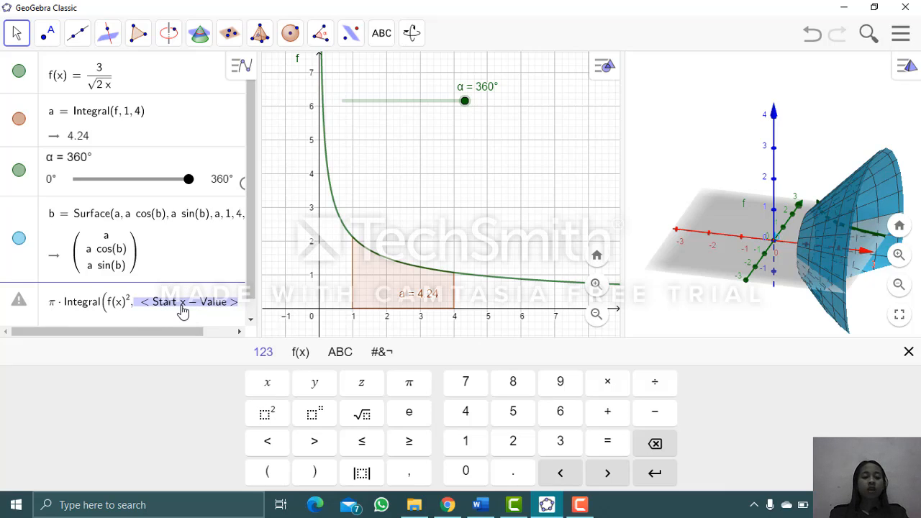
type("1")
key("Tab")
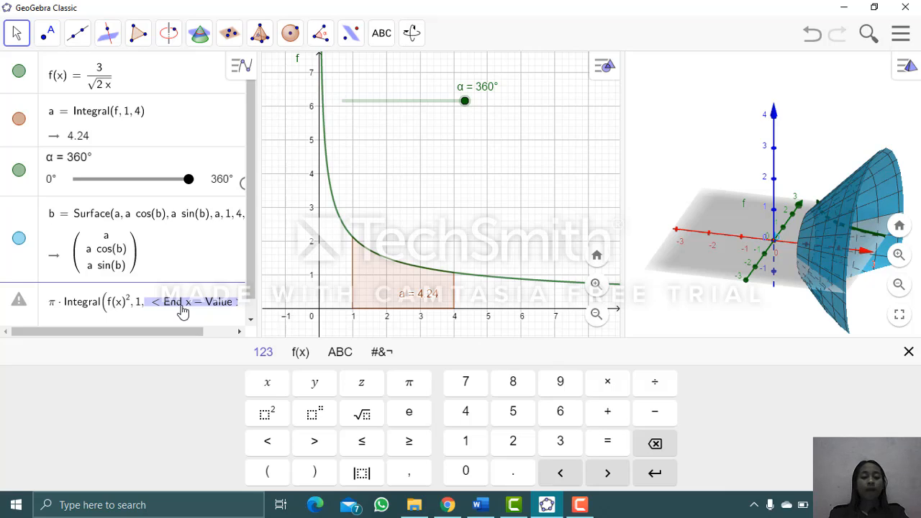
type("4")
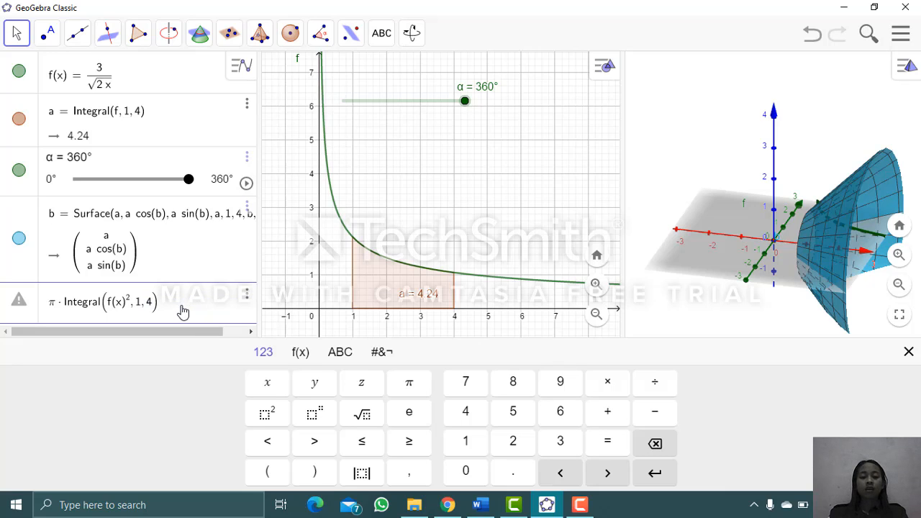
key("Return")
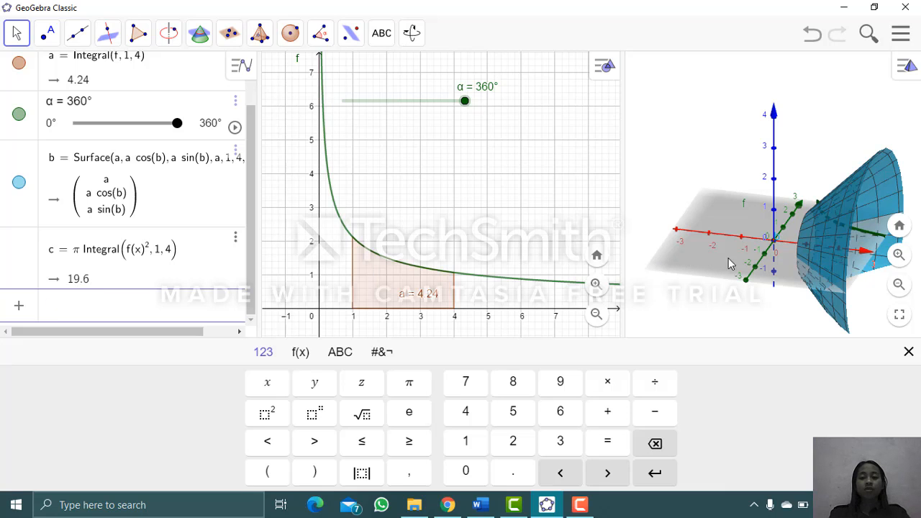
- Examine the surface of revolution from different sides in the 3D view
left_click(767, 263)
left_click_drag(743, 240, 903, 282)
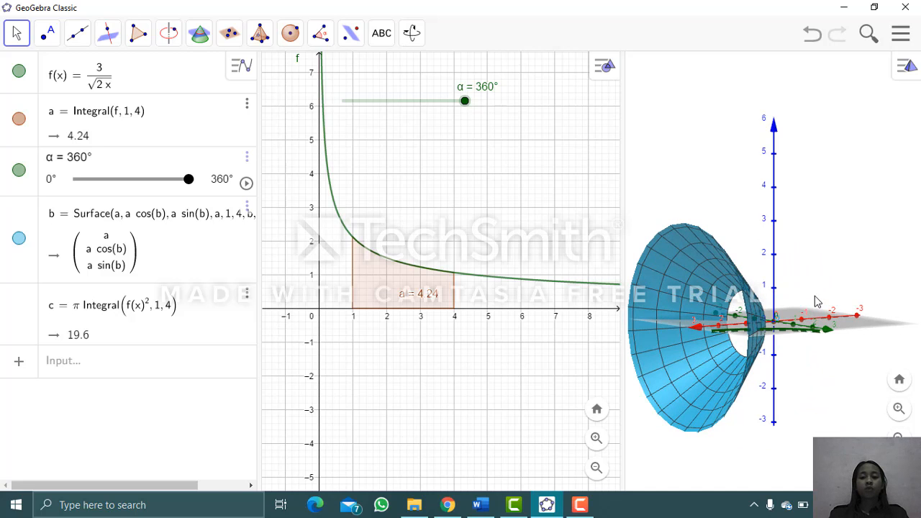
left_click_drag(816, 300, 872, 284)
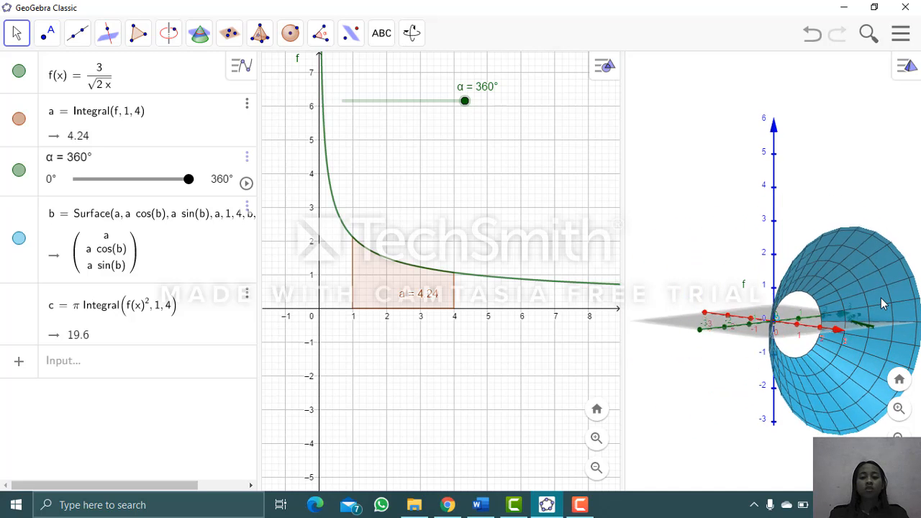